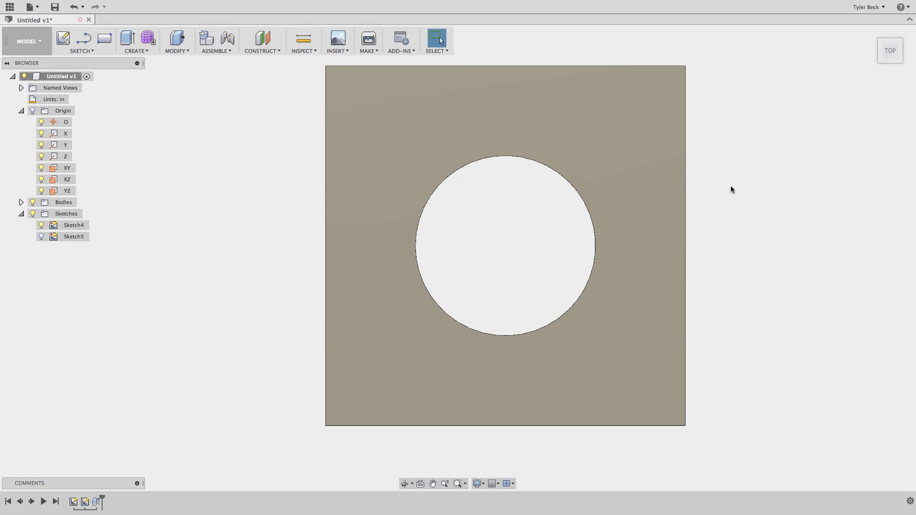
# Review the plate sketch from the top, with its 3 in square side and Ø1.50 circle.
pyautogui.scroll(-2, 731, 190)
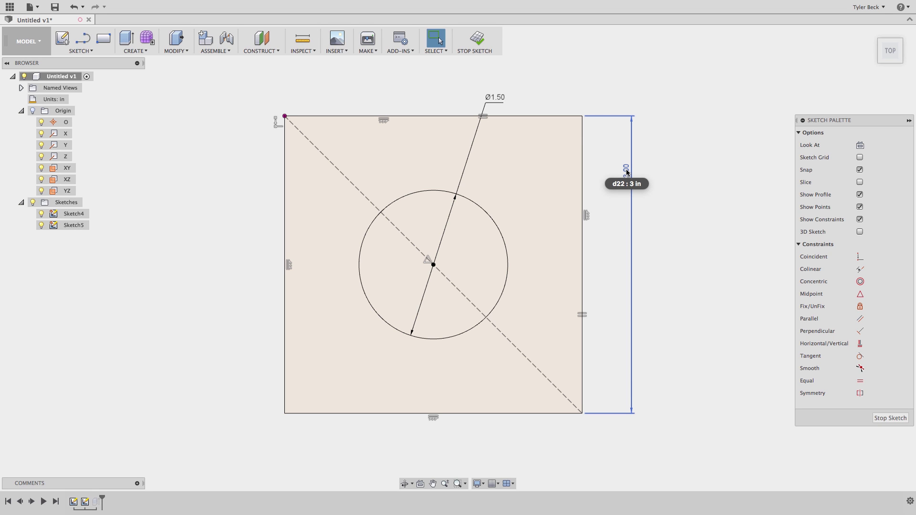
# Undo the centre hole and draw four circles near the corners, the bottom-right one on the diagonal.
pyautogui.press('super+z')
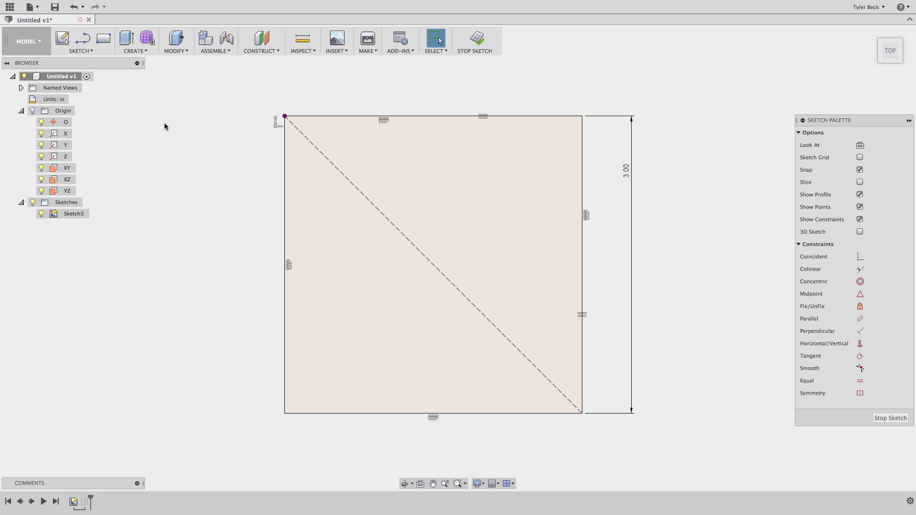
pyautogui.press('c')
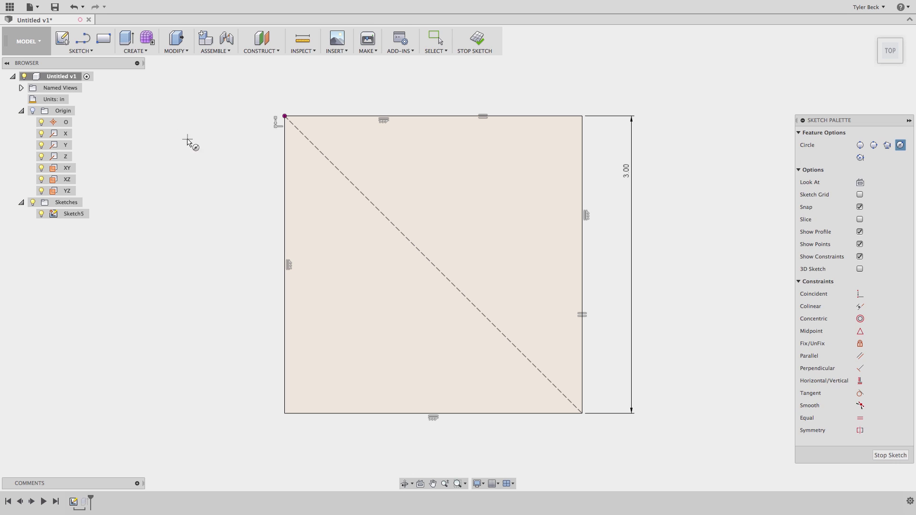
pyautogui.click(325, 143)
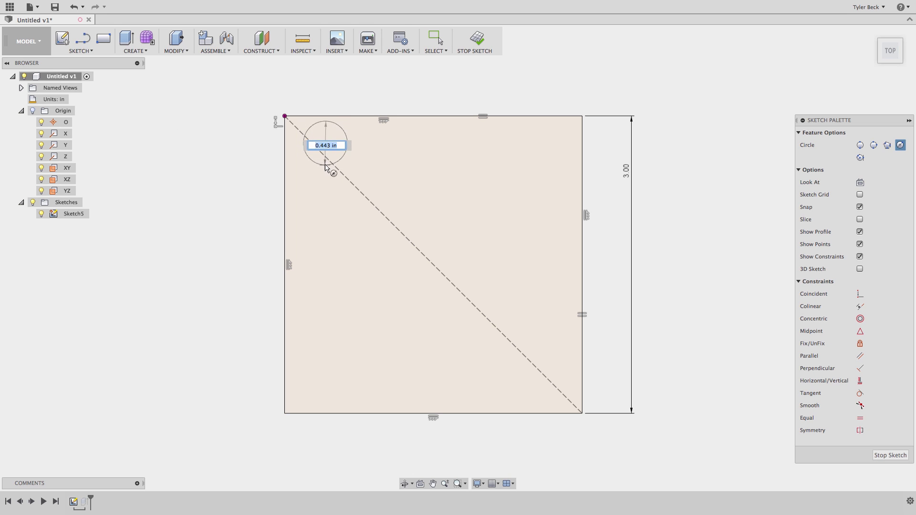
pyautogui.click(334, 164)
pyautogui.click(535, 144)
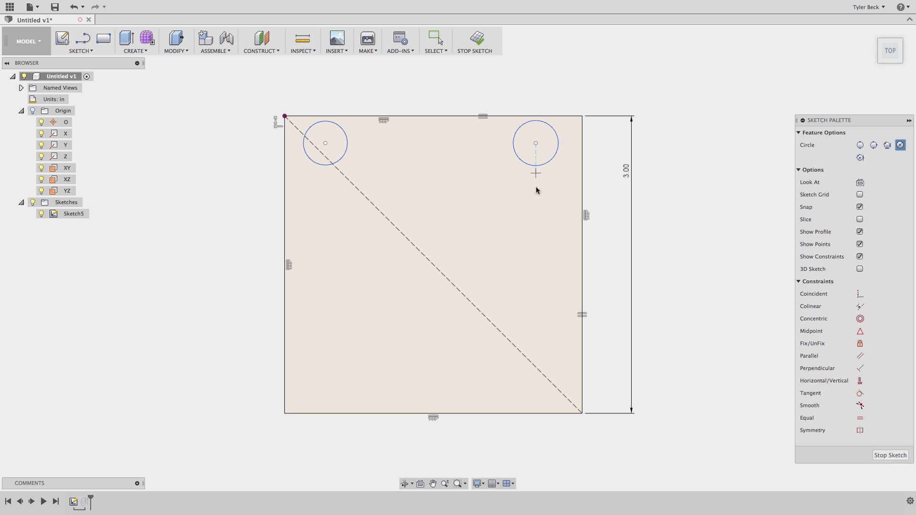
pyautogui.click(313, 389)
pyautogui.click(324, 405)
pyautogui.click(550, 361)
pyautogui.click(546, 399)
pyautogui.press('Escape')
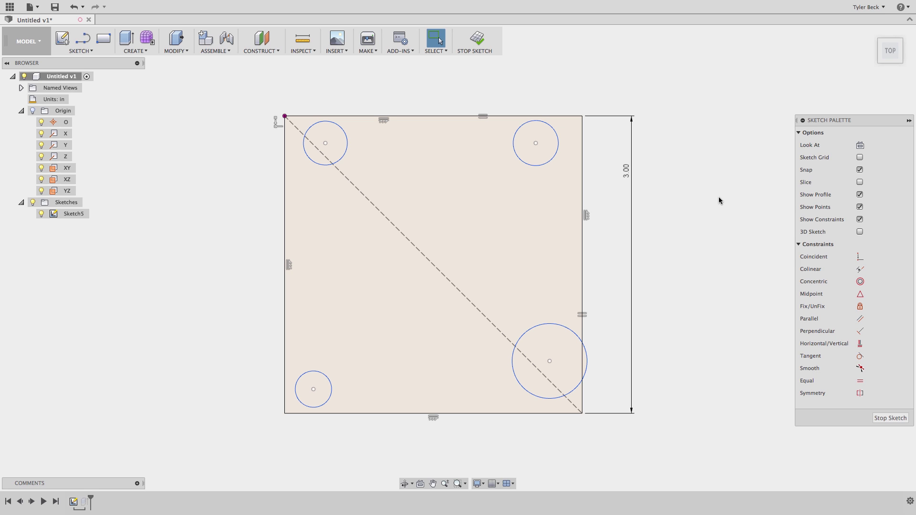
# Constrain all four corner circles to be equal in size.
pyautogui.click(331, 380)
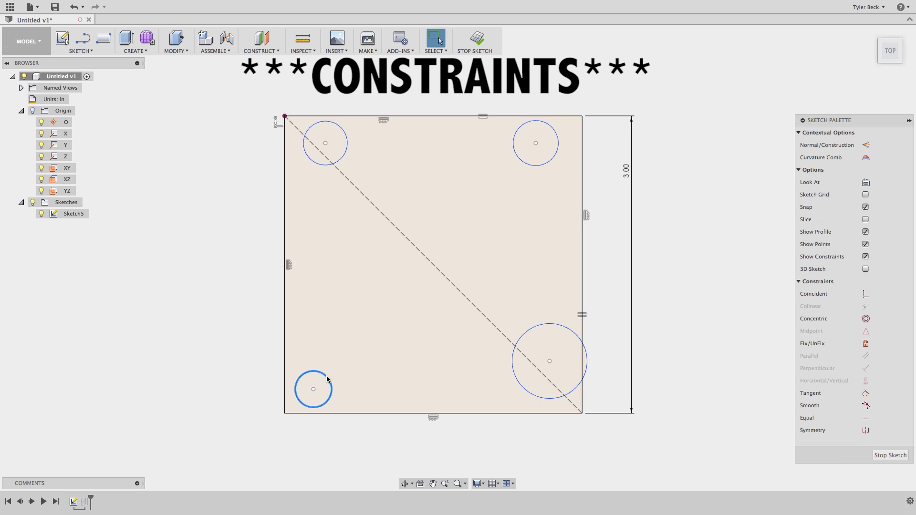
pyautogui.keyDown('shift'); pyautogui.click(340, 161); pyautogui.keyUp('shift')
pyautogui.keyDown('shift'); pyautogui.click(557, 149); pyautogui.keyUp('shift')
pyautogui.keyDown('shift'); pyautogui.click(586, 356); pyautogui.keyUp('shift')
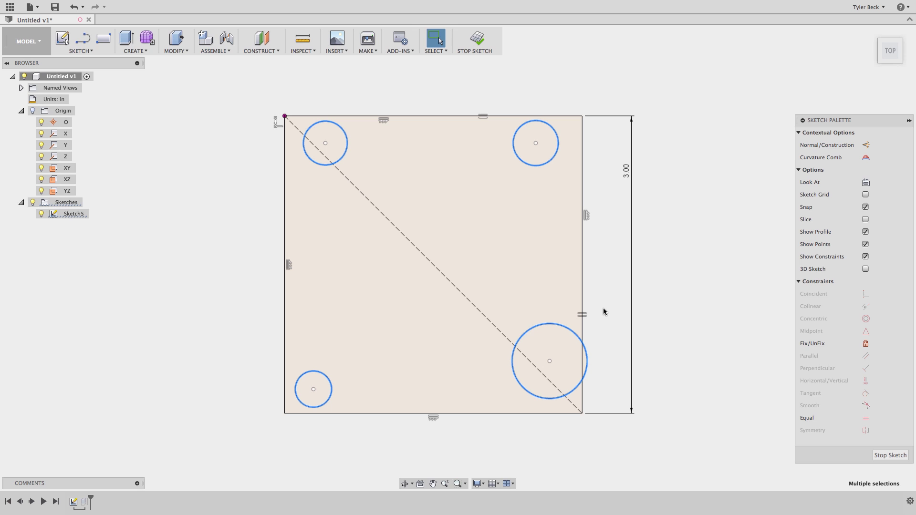
pyautogui.click(866, 418)
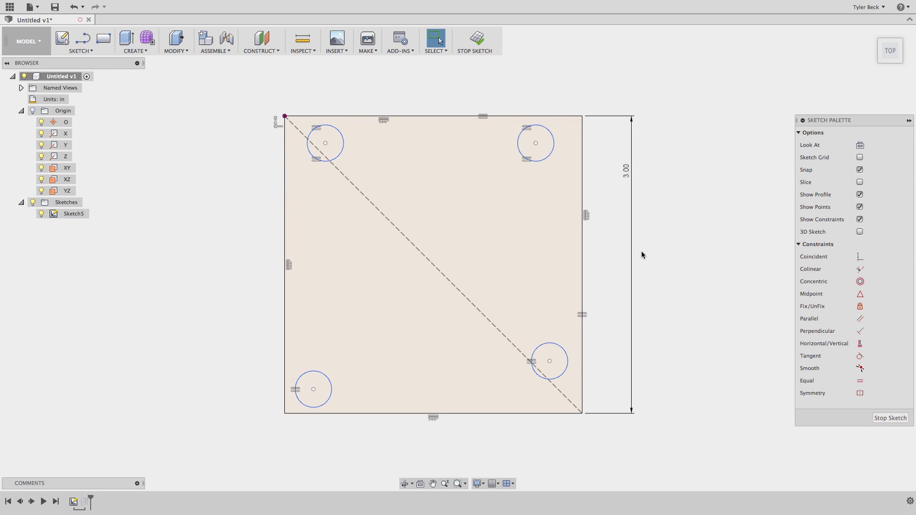
# Move the bottom-right circle off the diagonal and dimension its diameter at 0.5 in.
pyautogui.moveTo(549, 361); pyautogui.dragTo(535, 320)
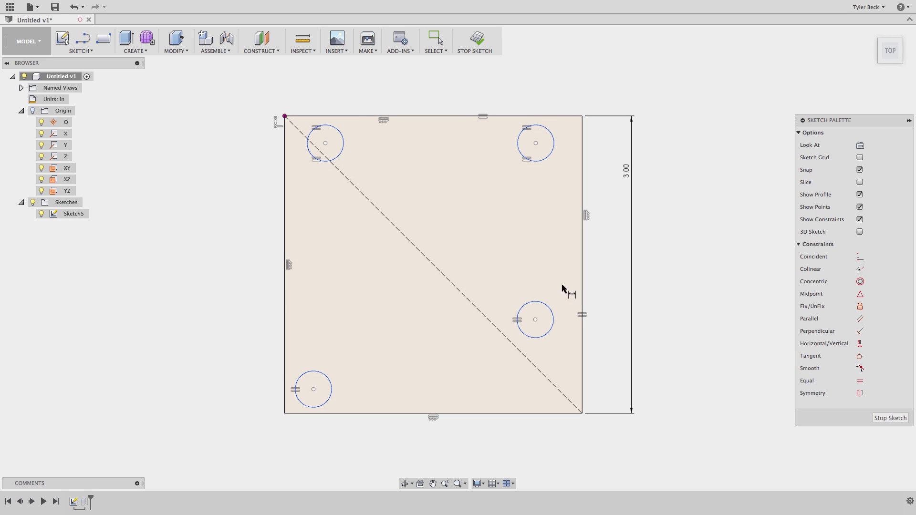
pyautogui.click(543, 309)
pyautogui.click(557, 291)
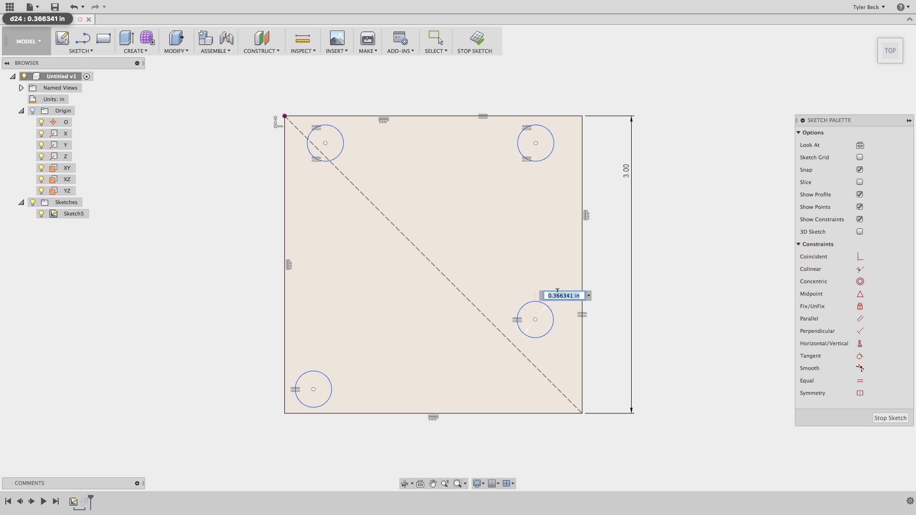
pyautogui.write('.5')
pyautogui.press('Return')
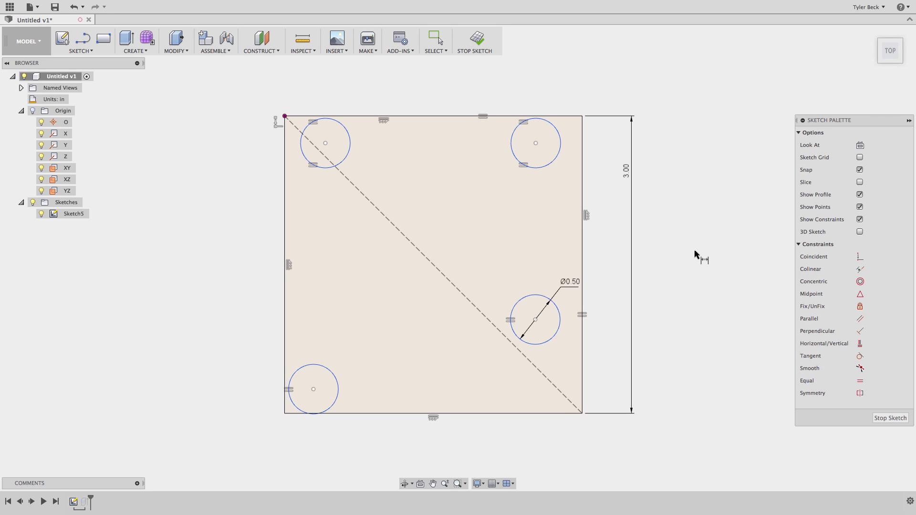
pyautogui.press('Escape')
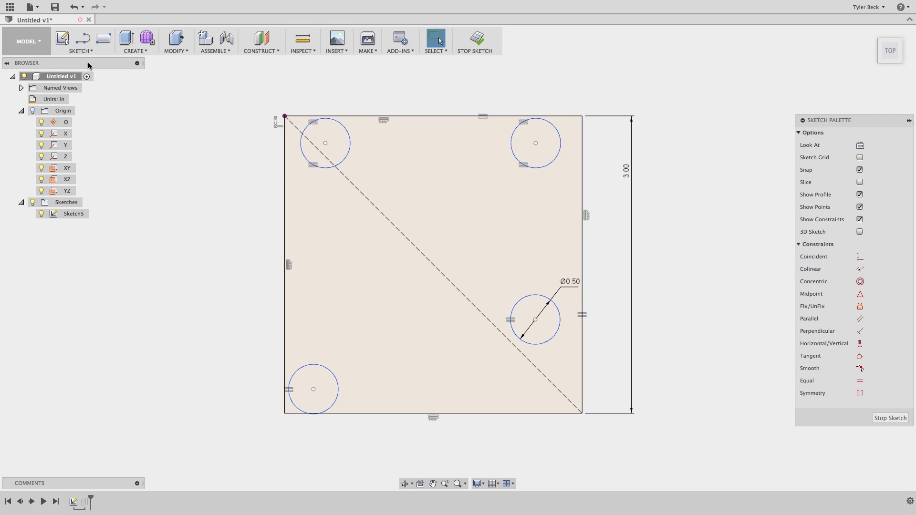
pyautogui.click(80, 51)
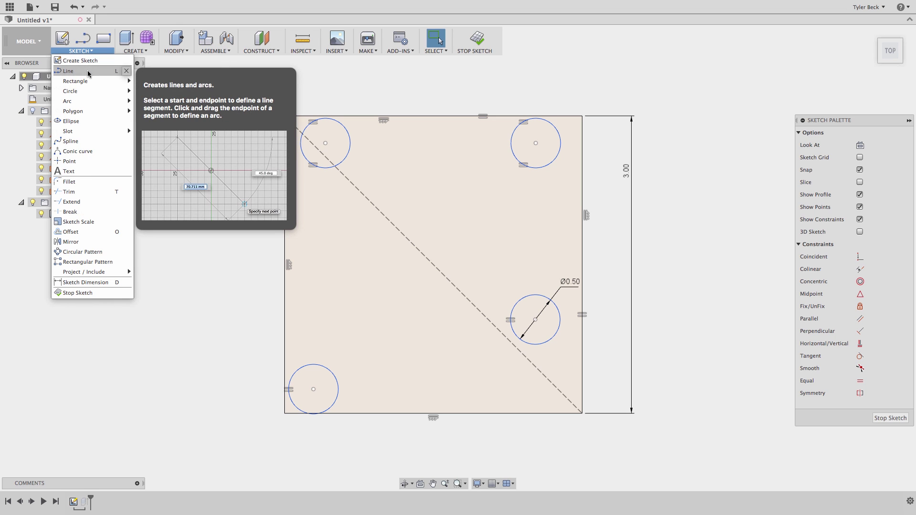
# Draw two lines at the top-left corner forming a small corner rectangle.
pyautogui.click(88, 72)
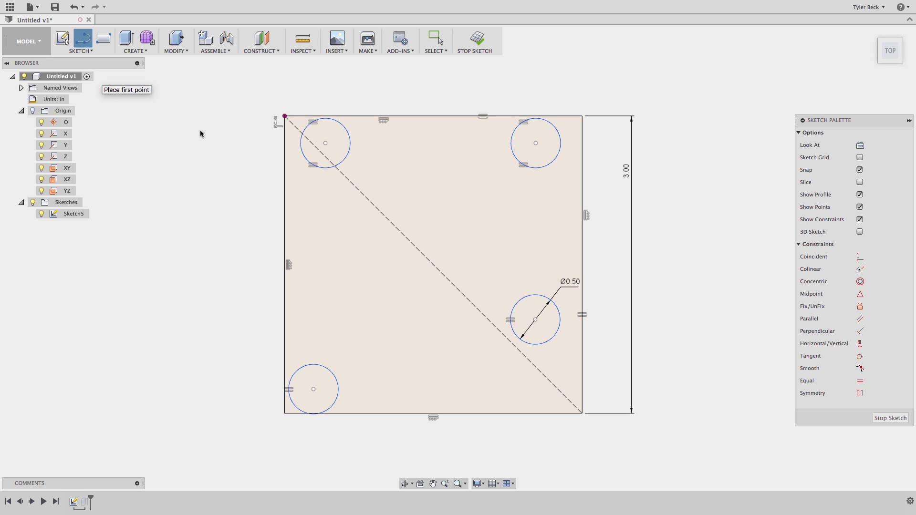
pyautogui.press('Escape')
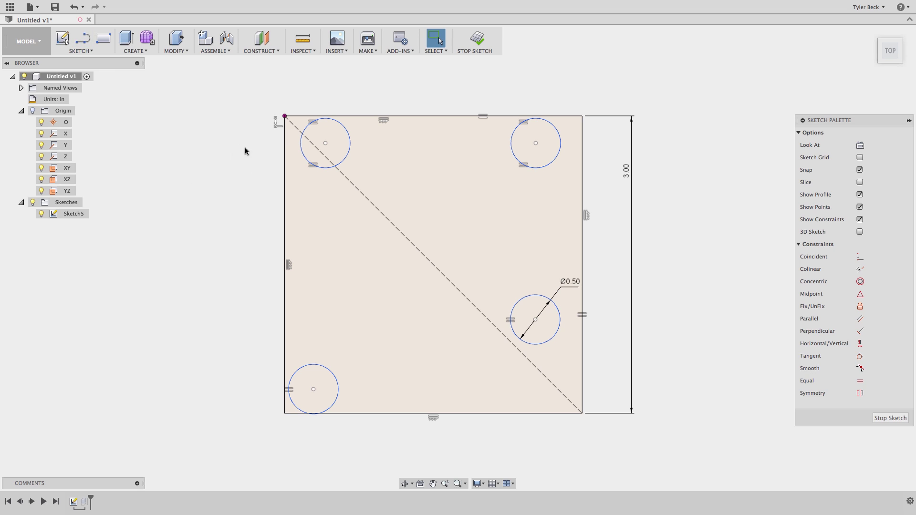
pyautogui.press('s')
pyautogui.click(247, 170)
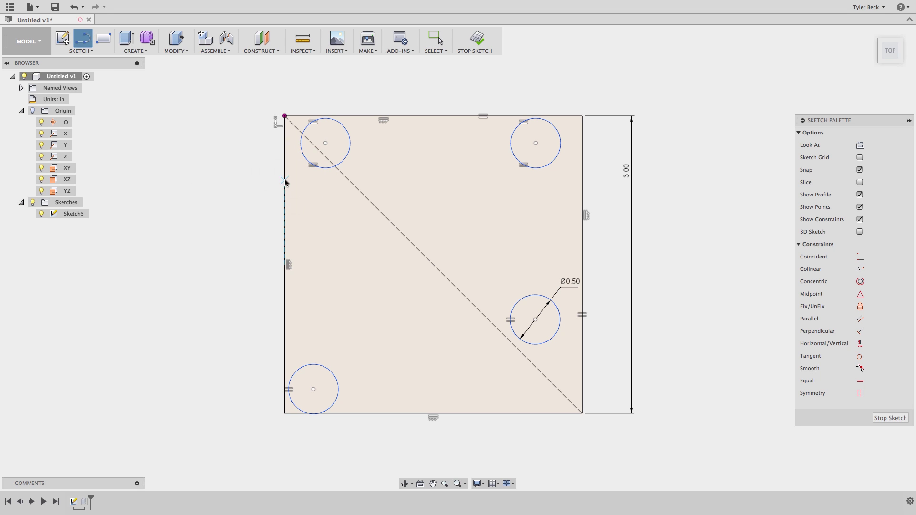
pyautogui.click(285, 181)
pyautogui.click(331, 180)
pyautogui.click(331, 116)
pyautogui.press('Escape')
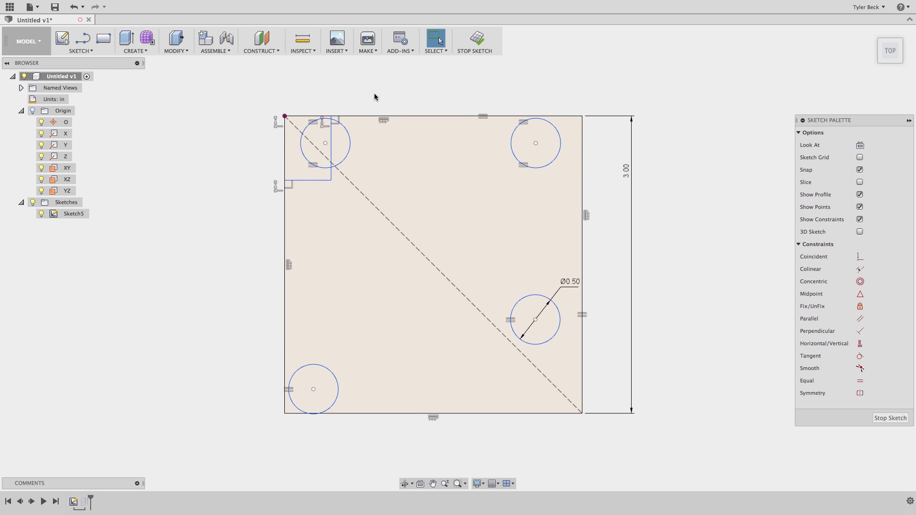
pyautogui.moveTo(332, 145); pyautogui.dragTo(342, 135)
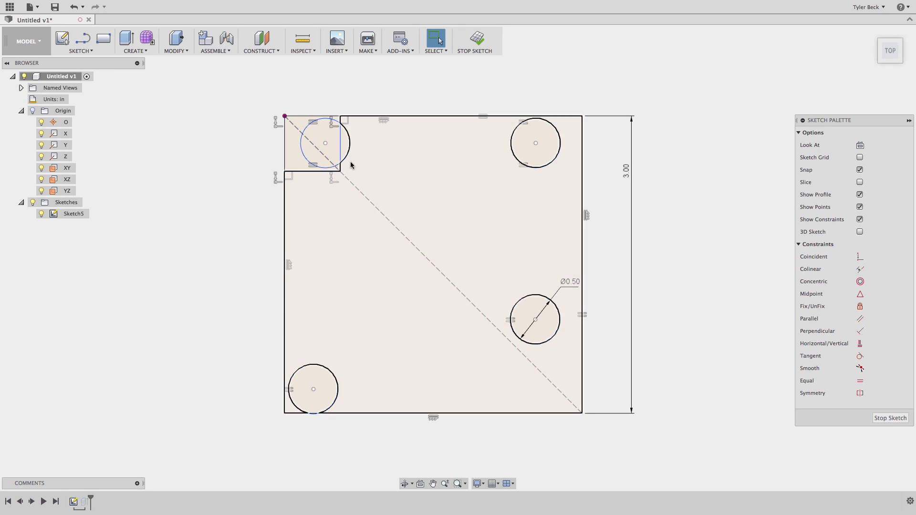
# Convert the rectangle's edges to construction and snap the top-left circle centre to its inner corner.
pyautogui.click(296, 171)
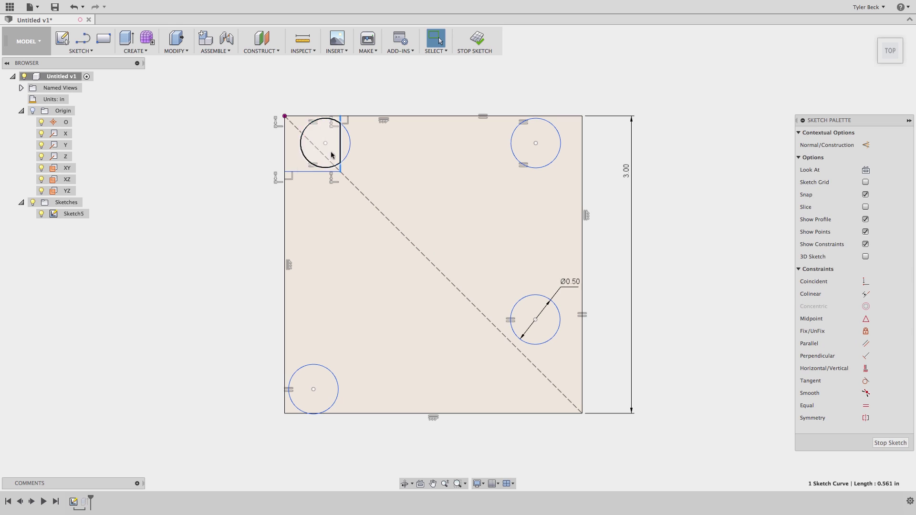
pyautogui.keyDown('shift'); pyautogui.click(295, 171); pyautogui.keyUp('shift')
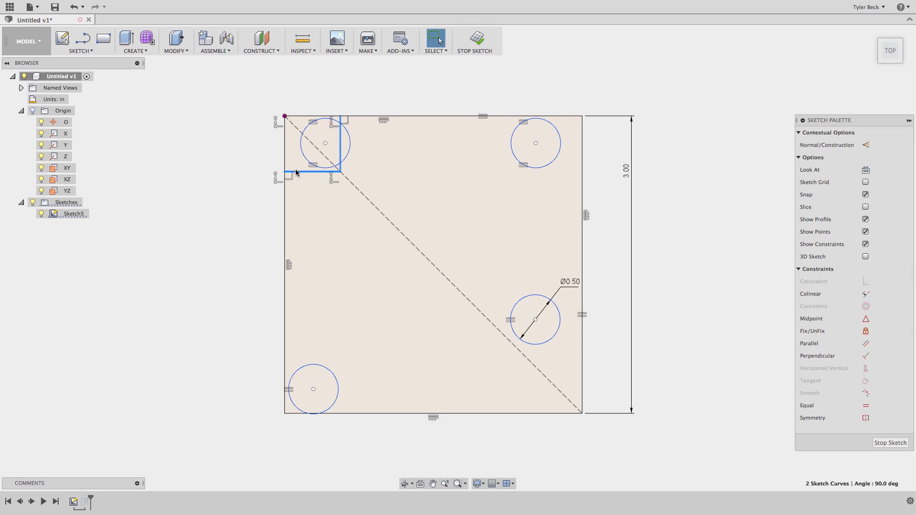
pyautogui.click(864, 145)
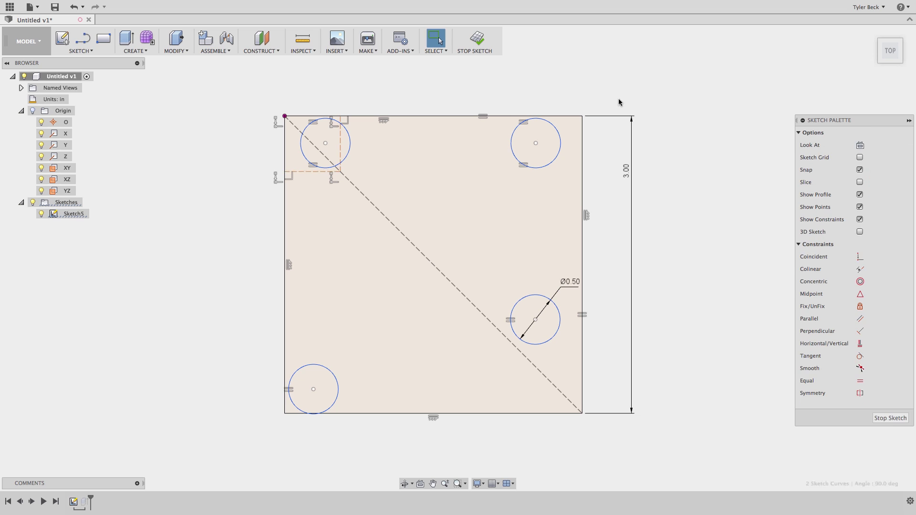
pyautogui.moveTo(327, 145); pyautogui.dragTo(340, 172)
pyautogui.click(354, 89)
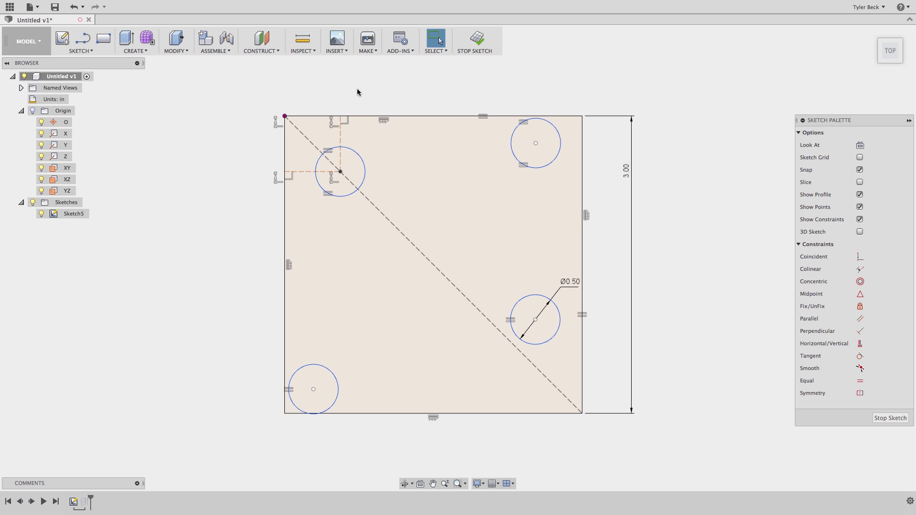
# Dimension the top-left rectangle's vertical construction line at 0.5 in.
pyautogui.press('s')
pyautogui.press('d')
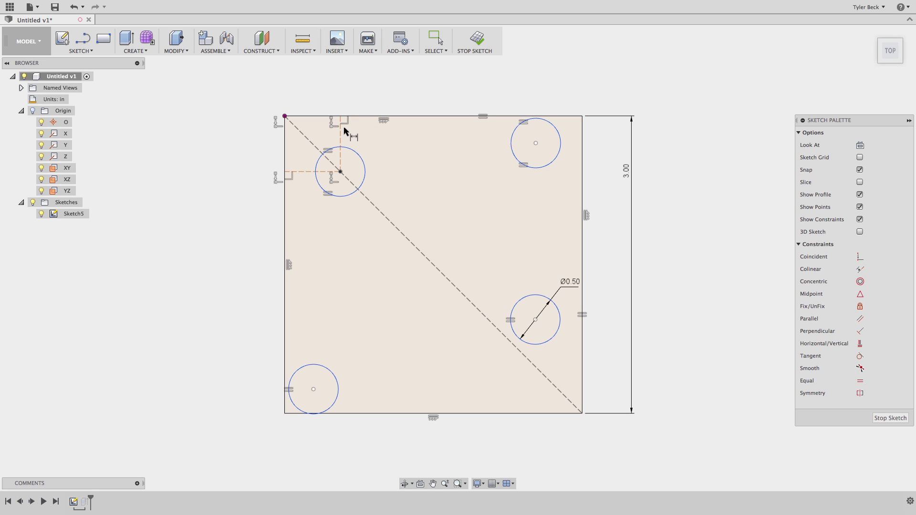
pyautogui.click(342, 139)
pyautogui.click(366, 134)
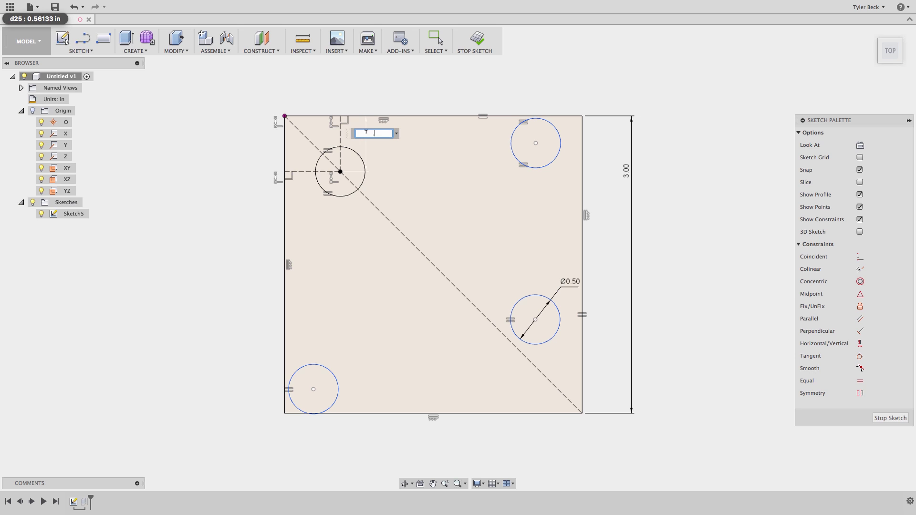
pyautogui.write('.5')
pyautogui.press('Return')
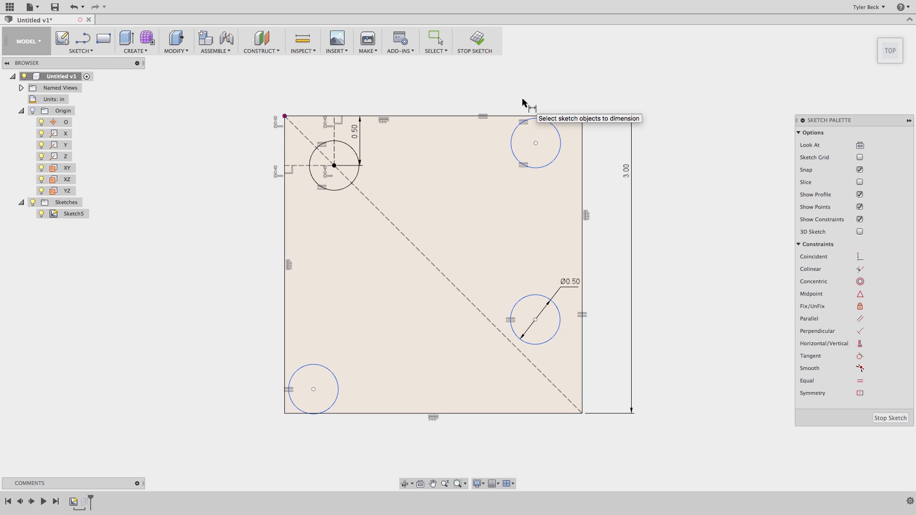
# Level the top circle centres horizontally and align the right circle centres vertically.
pyautogui.press('Escape')
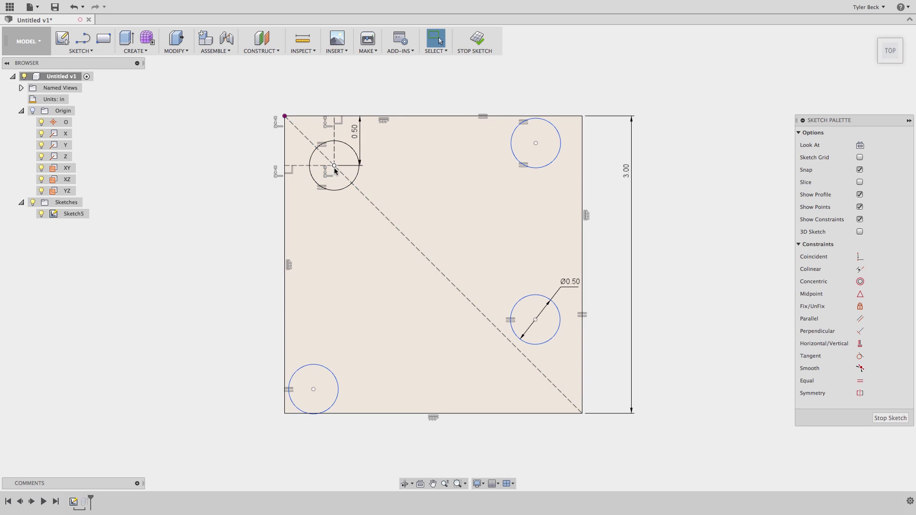
pyautogui.click(335, 166)
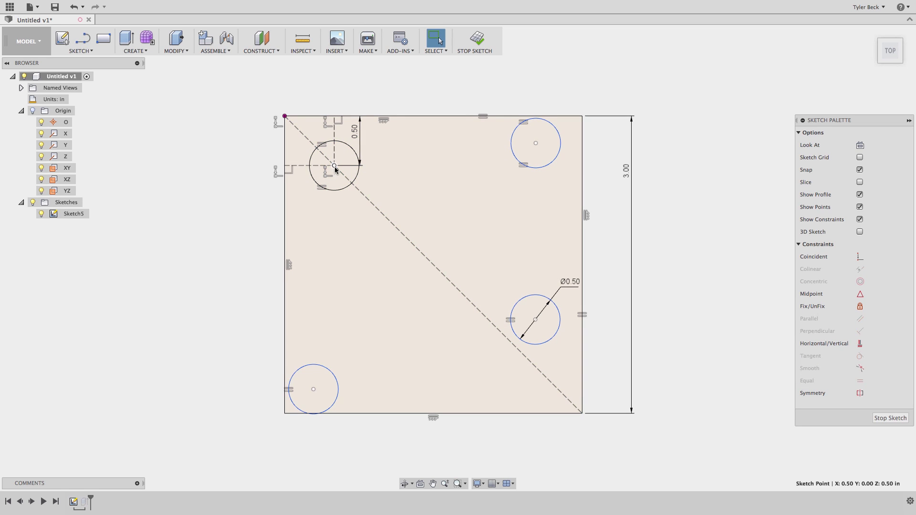
pyautogui.keyDown('shift'); pyautogui.click(535, 144); pyautogui.keyUp('shift')
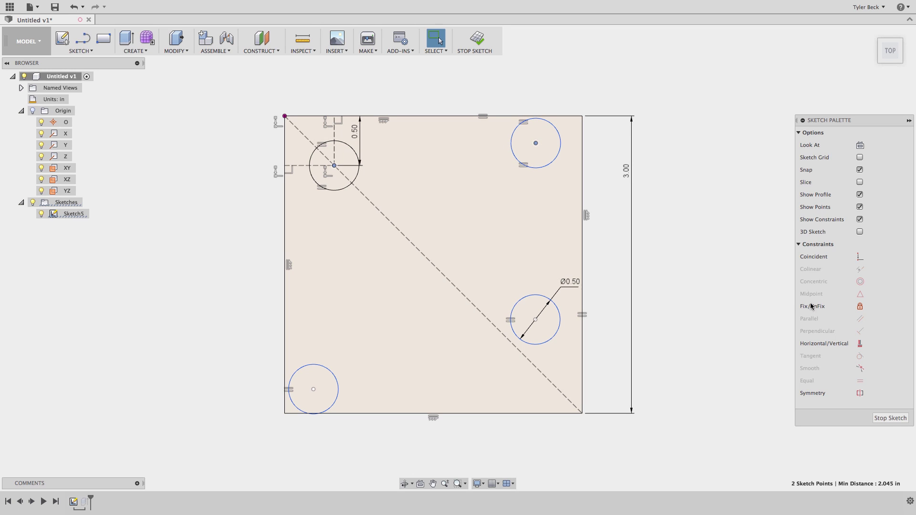
pyautogui.click(860, 343)
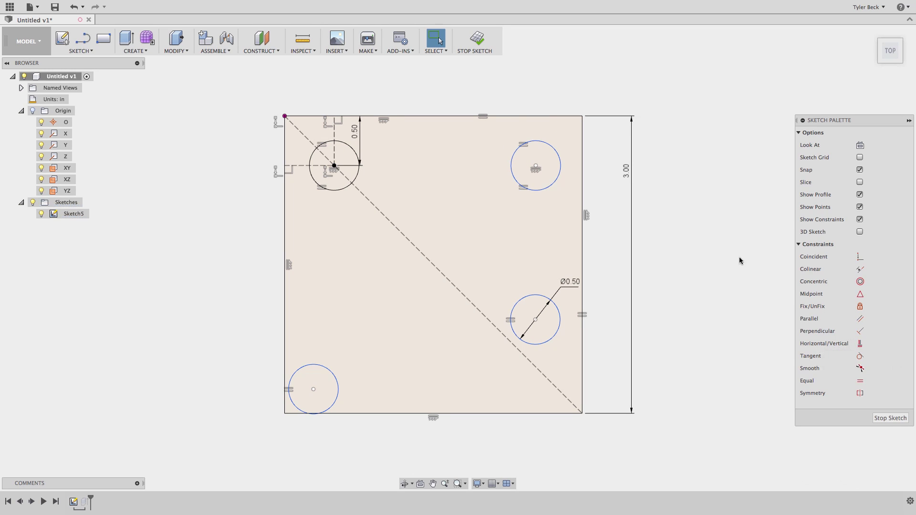
pyautogui.click(535, 167)
pyautogui.keyDown('shift'); pyautogui.click(535, 320); pyautogui.keyUp('shift')
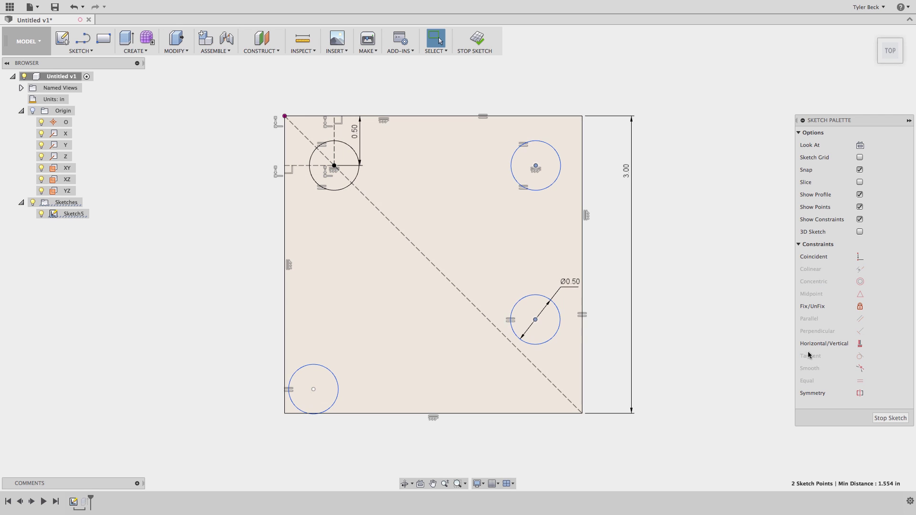
pyautogui.click(860, 343)
# Level the bottom circle centres and snap the bottom-right centre onto the diagonal.
pyautogui.click(536, 320)
pyautogui.keyDown('shift'); pyautogui.click(313, 388); pyautogui.keyUp('shift')
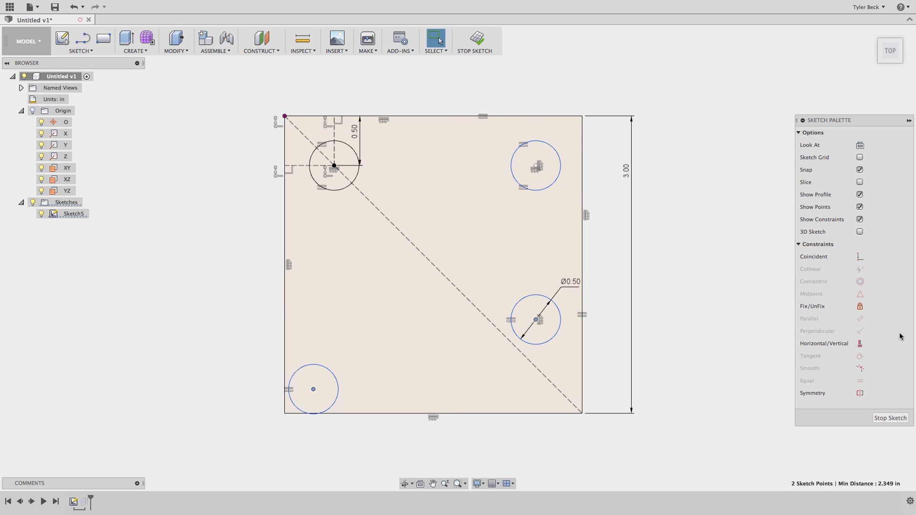
pyautogui.click(859, 343)
pyautogui.moveTo(535, 319); pyautogui.dragTo(506, 338)
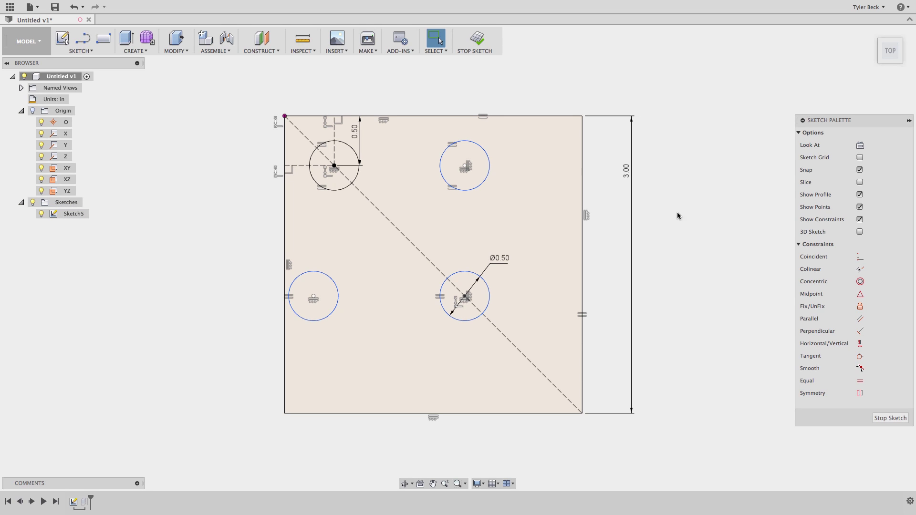
pyautogui.click(81, 51)
# Add a construction line from the top-right centre to the right edge, equal to the left offset.
pyautogui.click(84, 71)
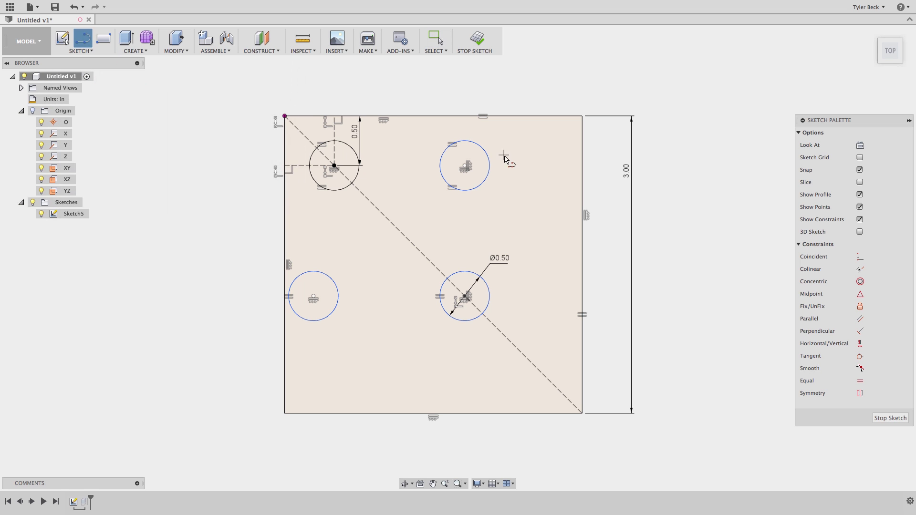
pyautogui.click(464, 165)
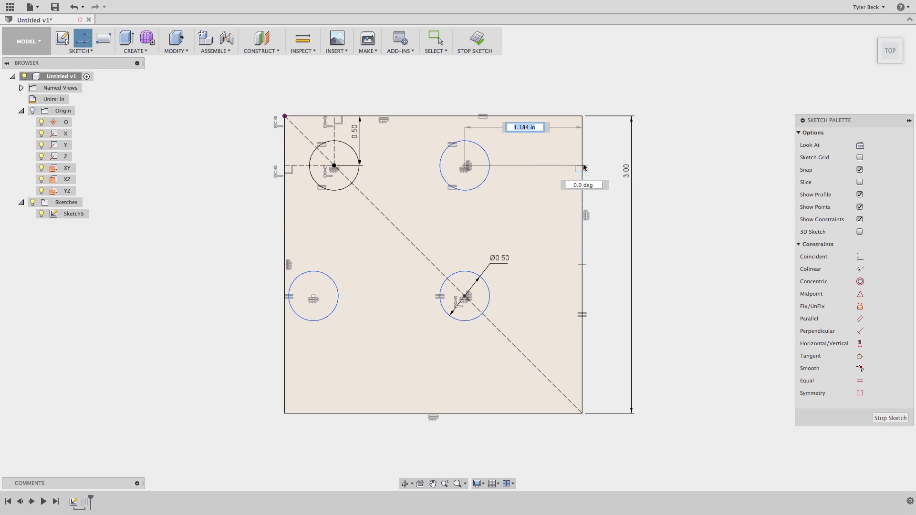
pyautogui.click(582, 165)
pyautogui.press('Escape')
pyautogui.click(575, 165)
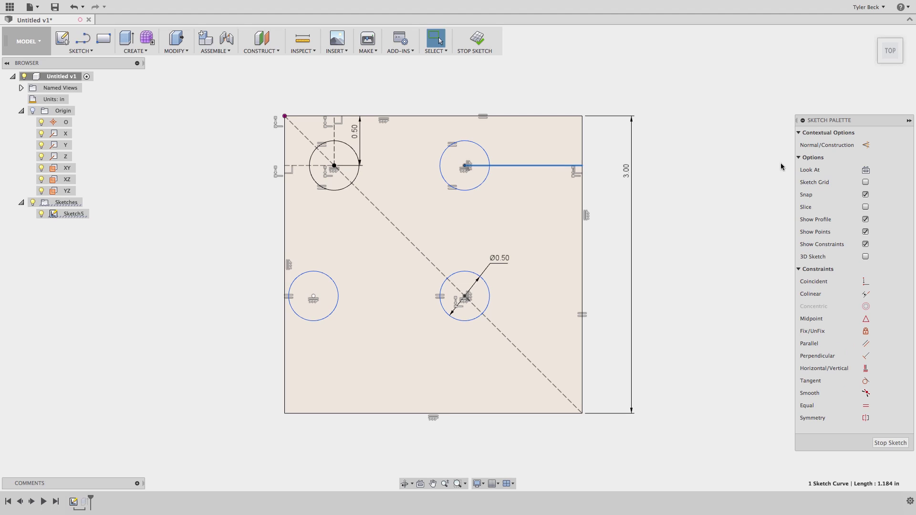
pyautogui.click(867, 146)
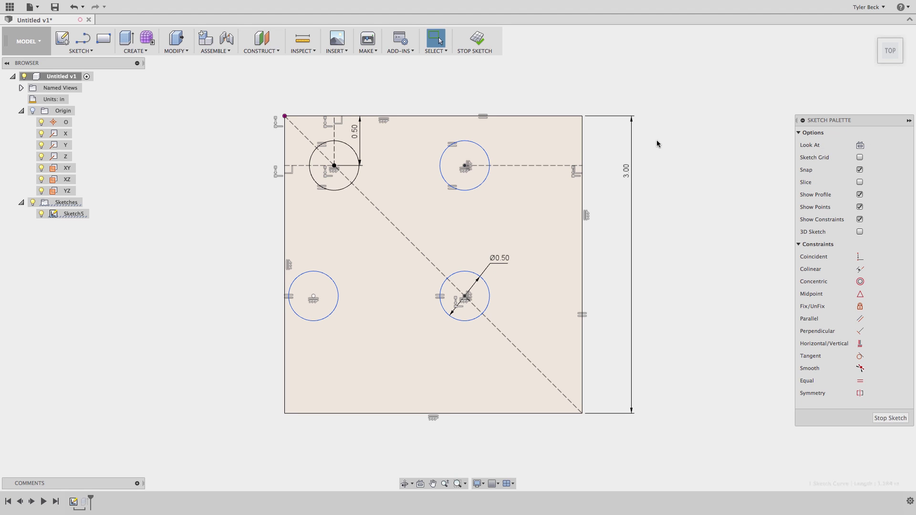
pyautogui.click(510, 167)
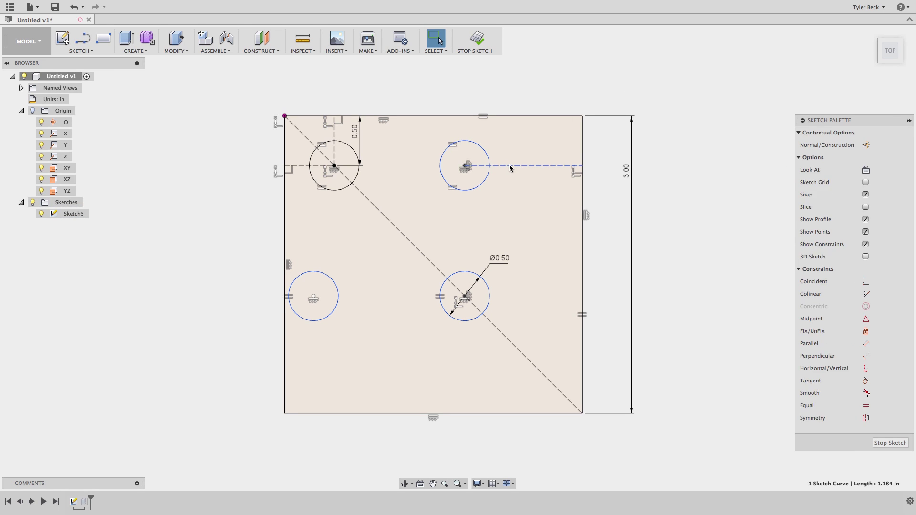
pyautogui.click(301, 166)
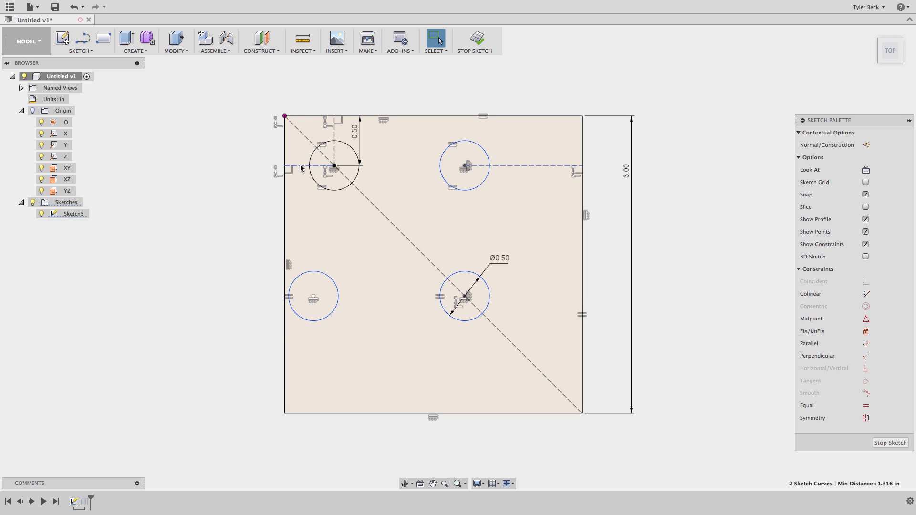
pyautogui.click(866, 406)
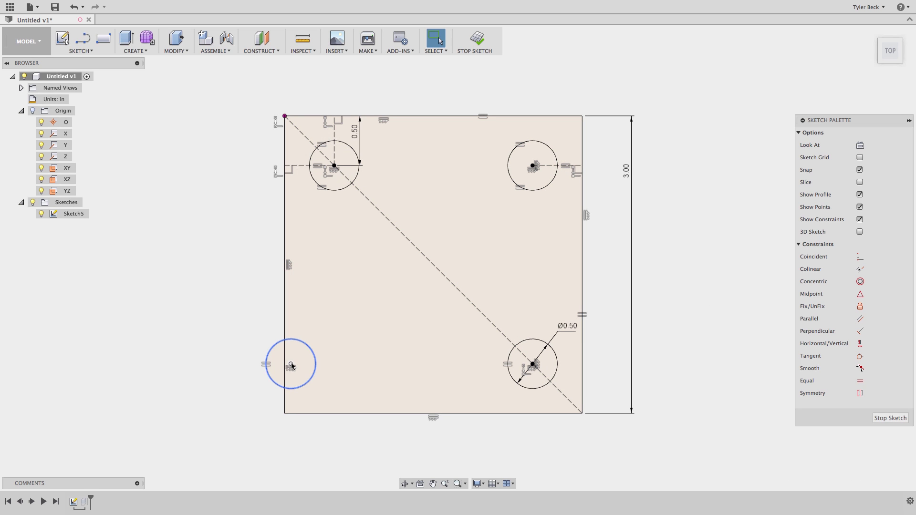
# Align the bottom-left circle vertically under the top-left circle's centre.
pyautogui.moveTo(292, 367); pyautogui.dragTo(376, 364)
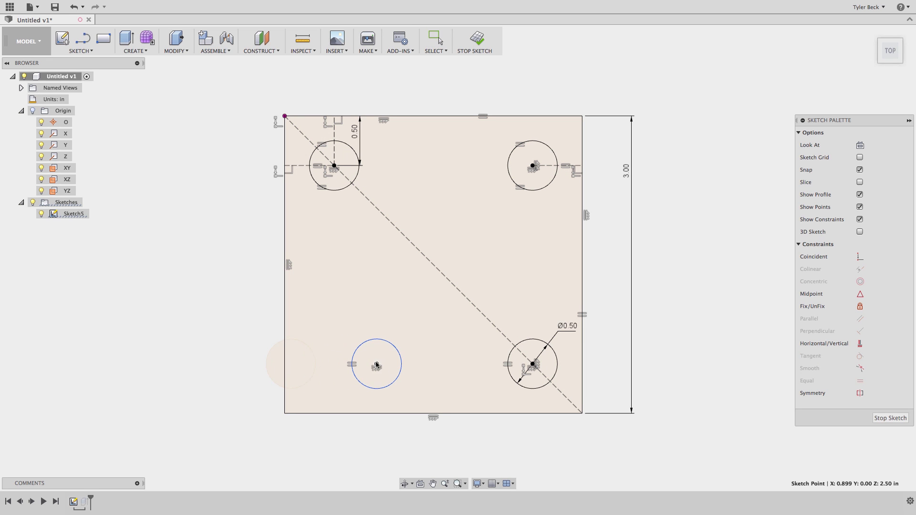
pyautogui.keyDown('shift'); pyautogui.click(334, 166); pyautogui.keyUp('shift')
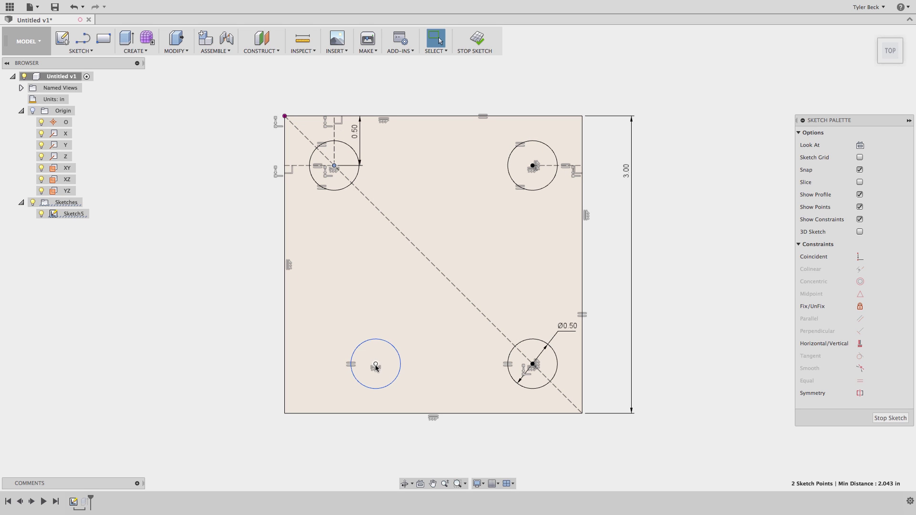
pyautogui.moveTo(382, 369); pyautogui.dragTo(368, 369)
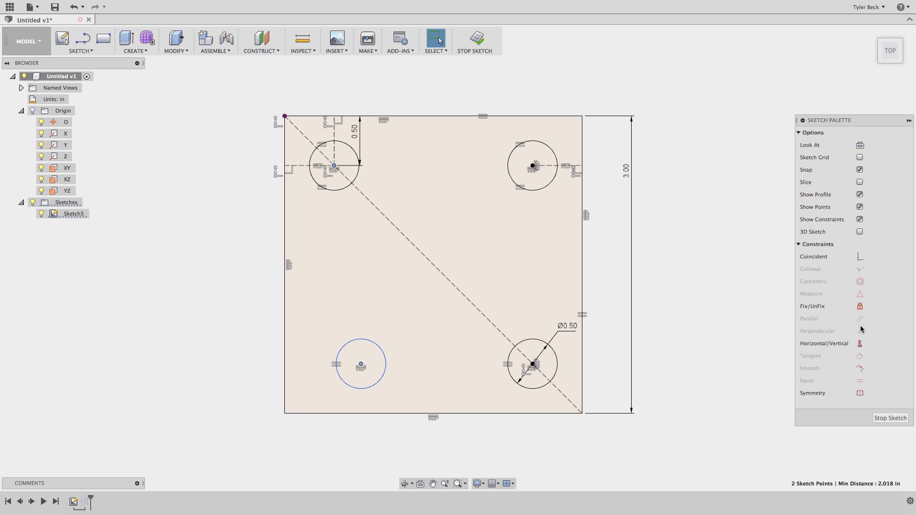
pyautogui.keyDown('shift'); pyautogui.click(333, 166); pyautogui.keyUp('shift')
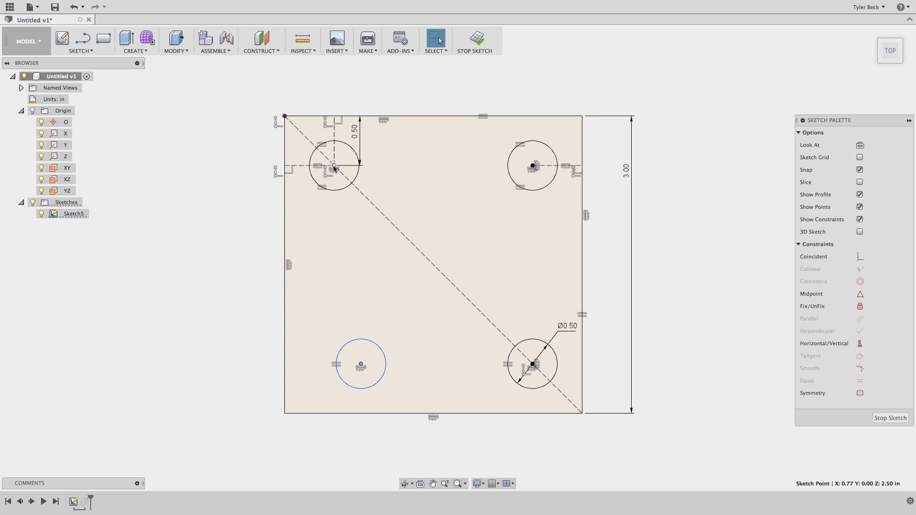
pyautogui.click(361, 365)
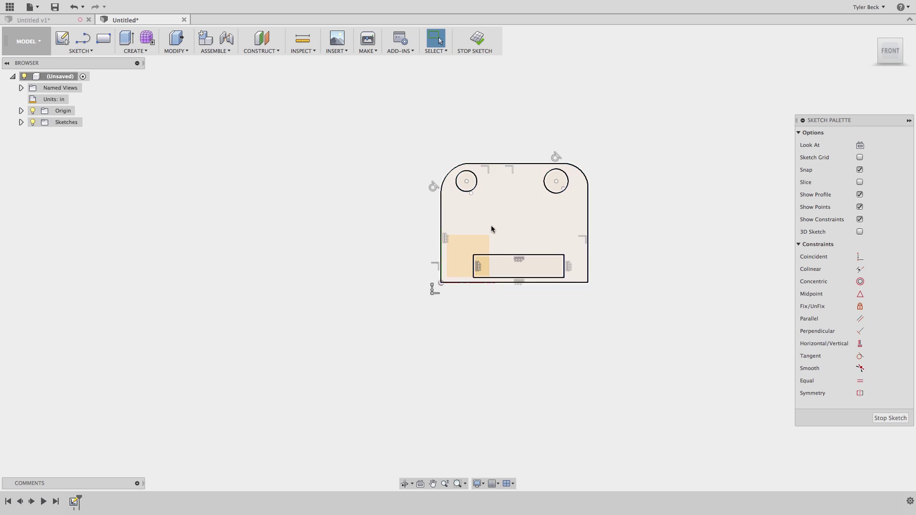
# Dimension the top-left hole at Ø0.314 and the top-right corner radius at 0.375.
pyautogui.scroll(1, 491, 229)
pyautogui.press('d')
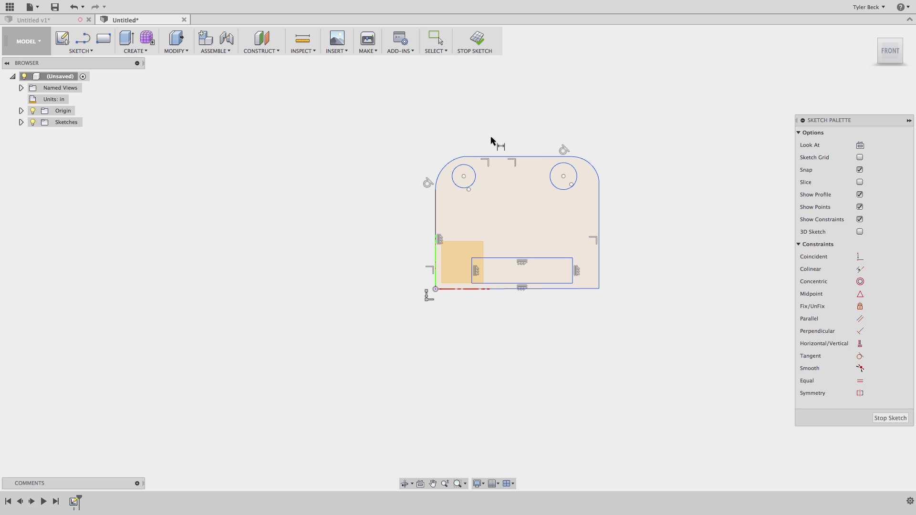
pyautogui.click(472, 170)
pyautogui.click(475, 140)
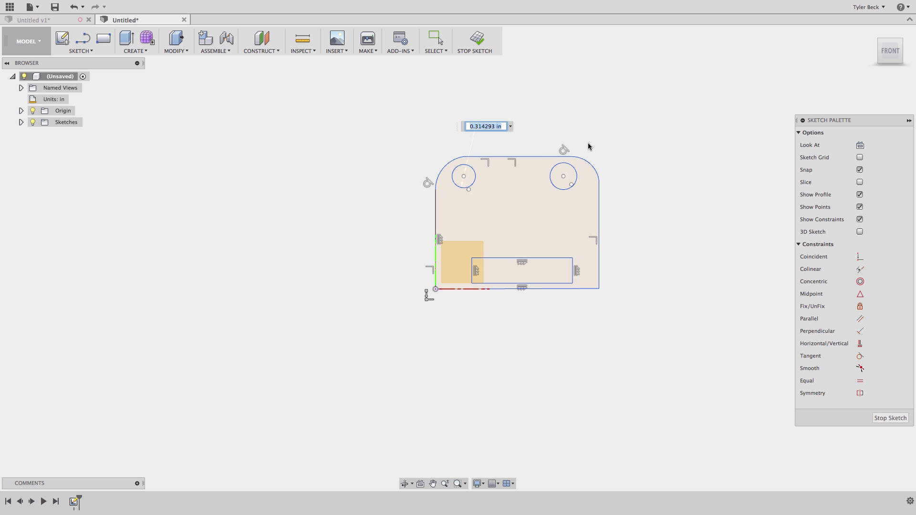
pyautogui.press('Return')
pyautogui.click(592, 163)
pyautogui.click(613, 142)
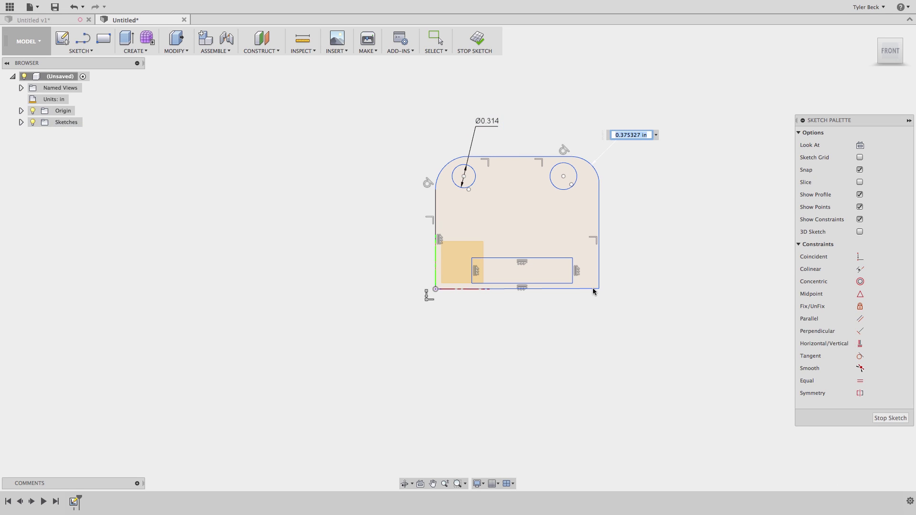
pyautogui.write('d')
pyautogui.press('Escape')
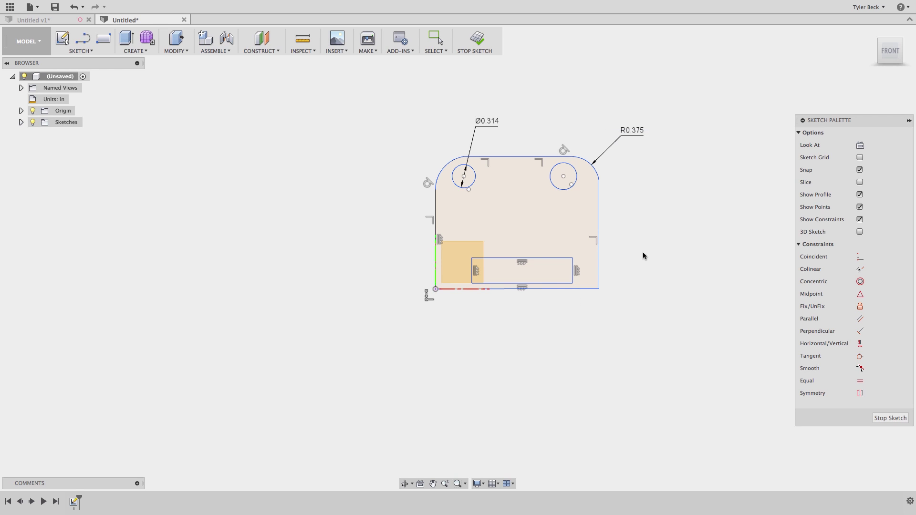
pyautogui.press('Escape')
# Dimension the plate width 2.203, slot length 1.357 and plate height 1.457.
pyautogui.press('d')
pyautogui.click(547, 290)
pyautogui.click(550, 316)
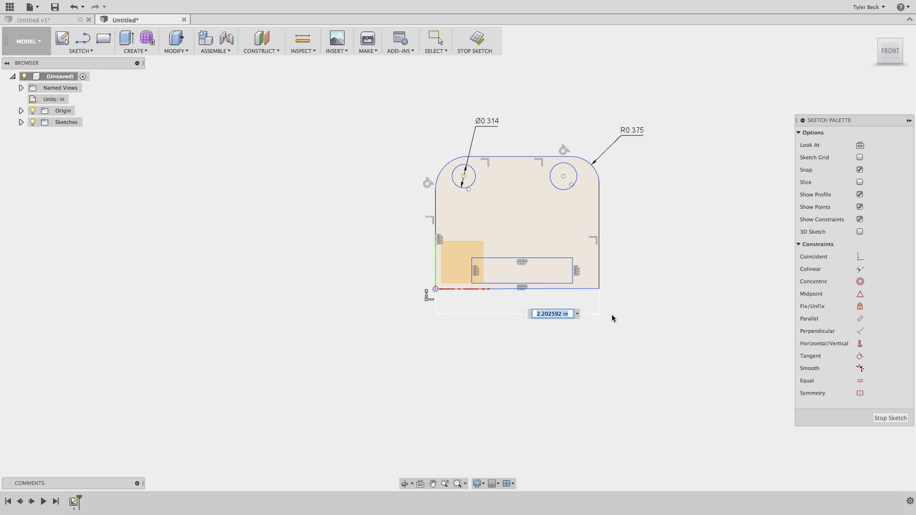
pyautogui.press('Return')
pyautogui.click(542, 258)
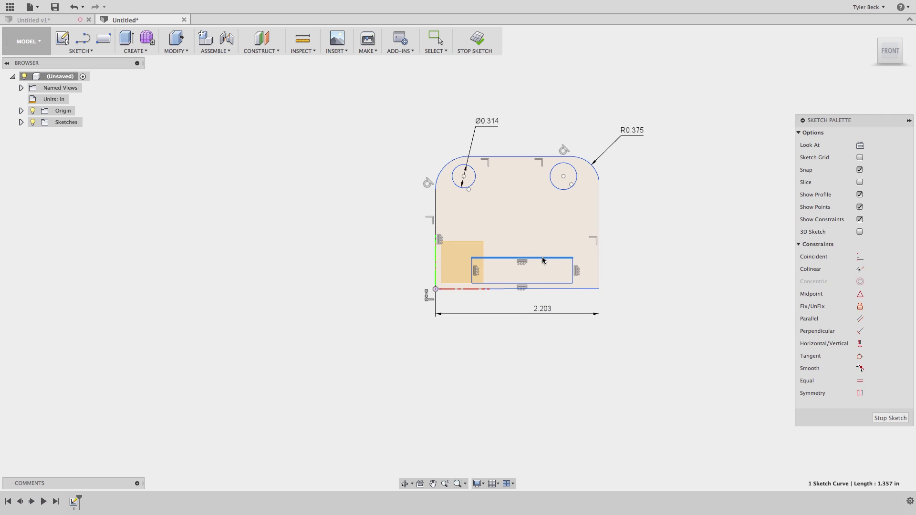
pyautogui.click(546, 244)
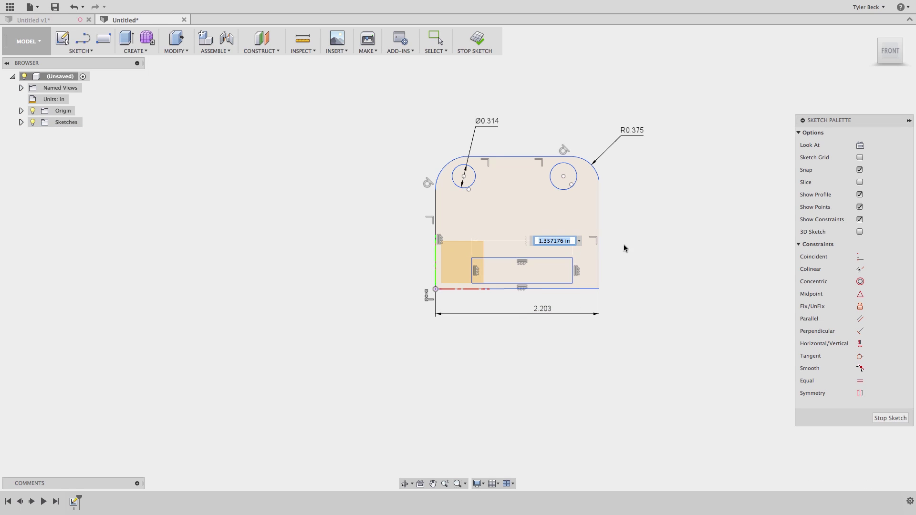
pyautogui.press('Return')
pyautogui.click(599, 248)
pyautogui.click(651, 252)
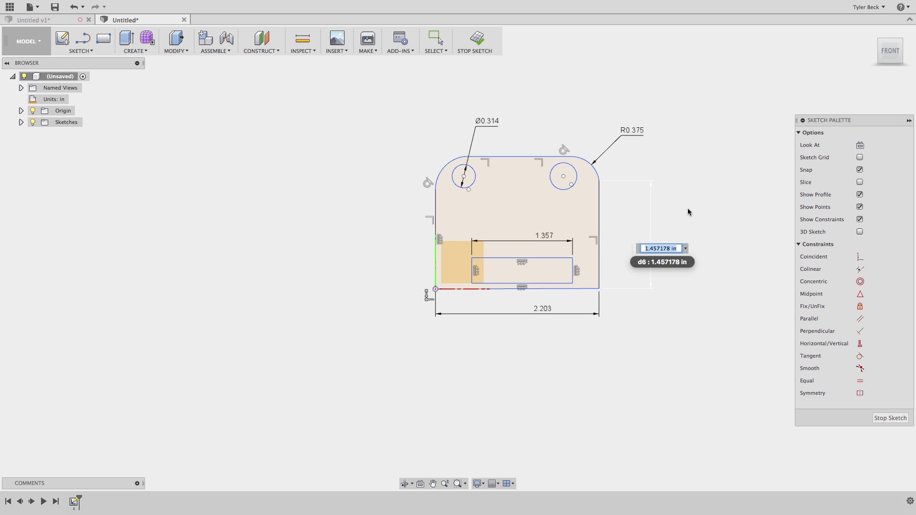
pyautogui.press('Return')
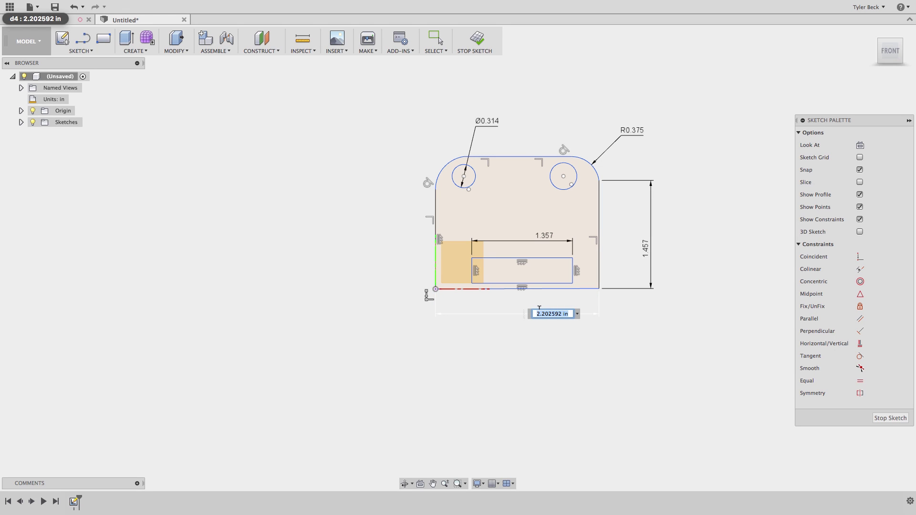
# Try a 5 in plate width, then undo back to 2.203.
pyautogui.write('5')
pyautogui.press('Return')
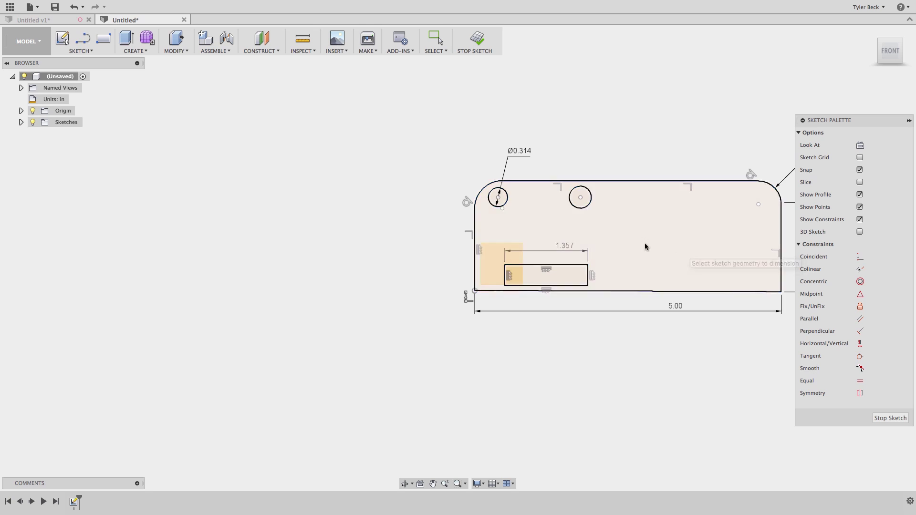
pyautogui.hotkey('ctrl', 'z')
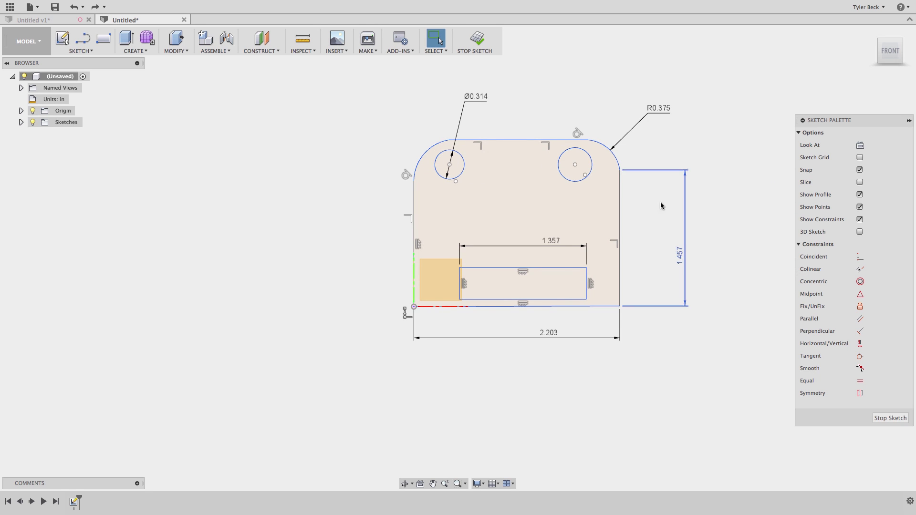
# Make the top-right arc tangent to the right edge and the top-left arc tangent to the top edge.
pyautogui.click(589, 141)
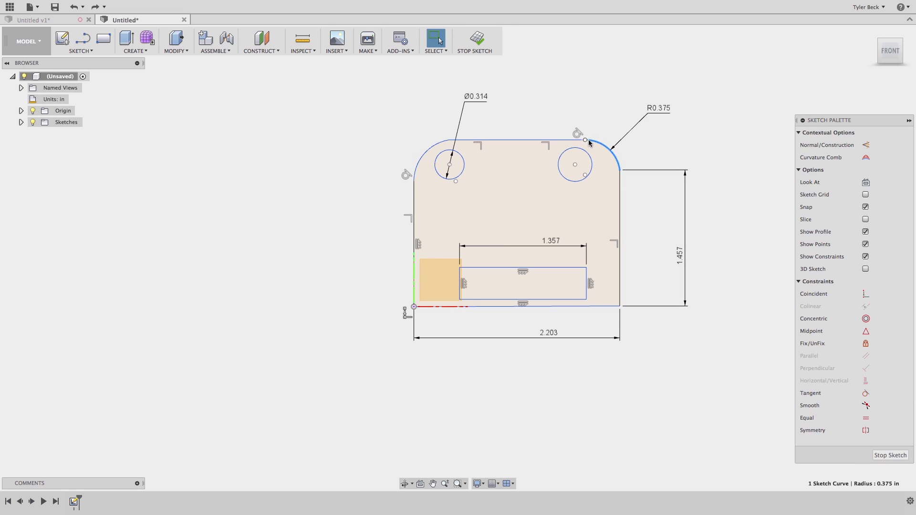
pyautogui.keyDown('shift'); pyautogui.click(619, 181); pyautogui.keyUp('shift')
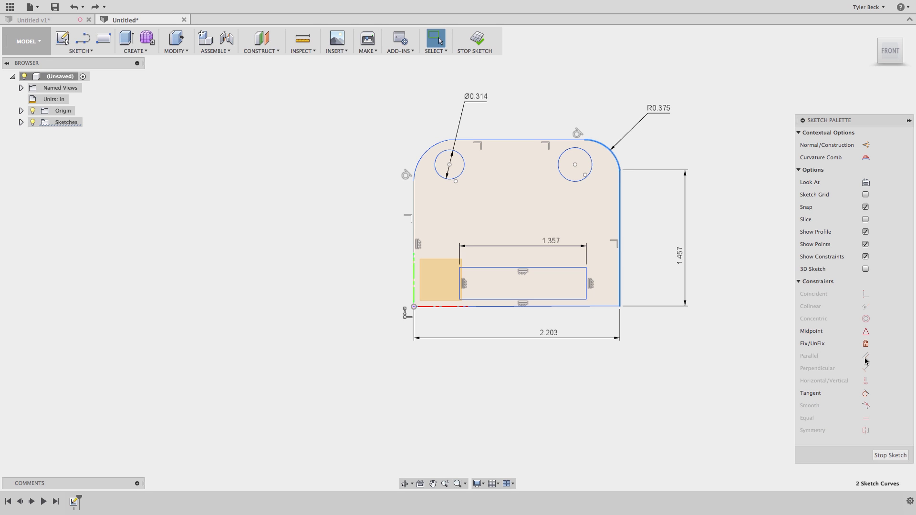
pyautogui.click(866, 392)
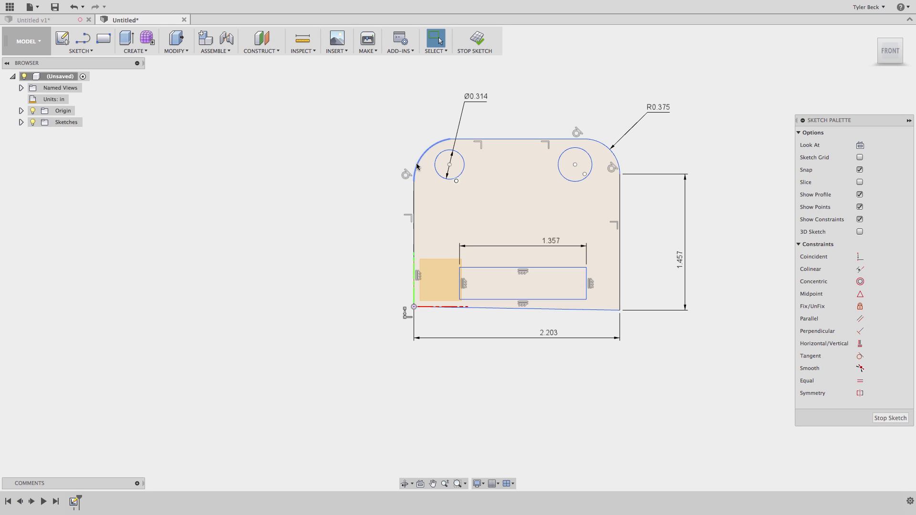
pyautogui.click(424, 149)
pyautogui.keyDown('shift'); pyautogui.click(515, 139); pyautogui.keyUp('shift')
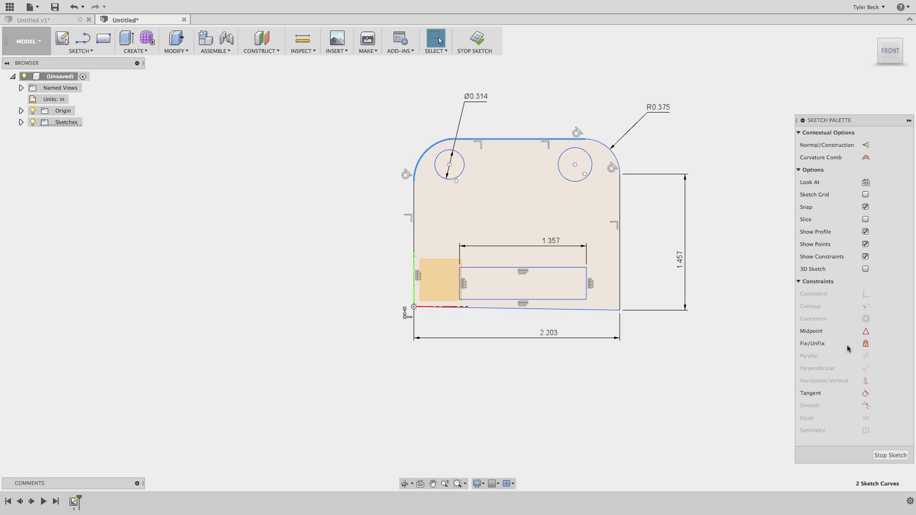
pyautogui.click(865, 392)
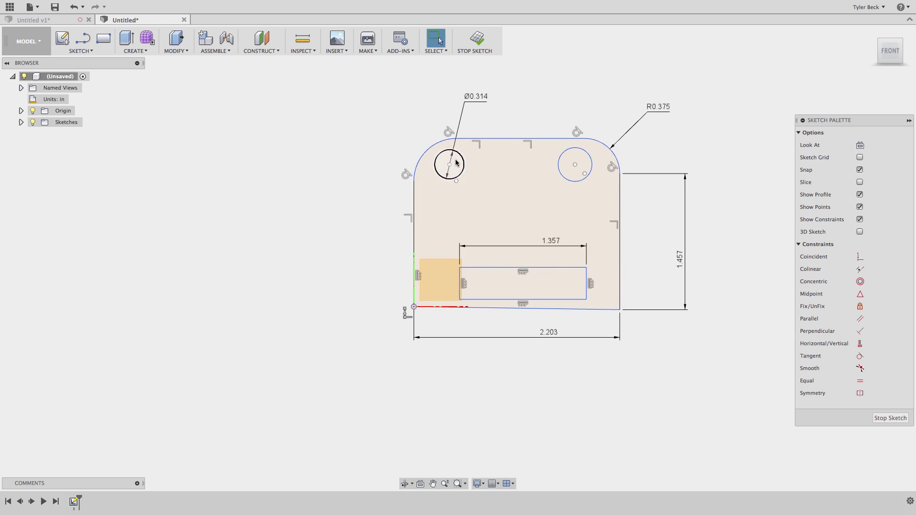
# Drag the holes to check their freedom, then set both top corner arcs equal.
pyautogui.moveTo(449, 165)
pyautogui.mouseDown()
pyautogui.moveTo(461, 189)
pyautogui.moveTo(428, 152)
pyautogui.moveTo(456, 181)
pyautogui.mouseUp()
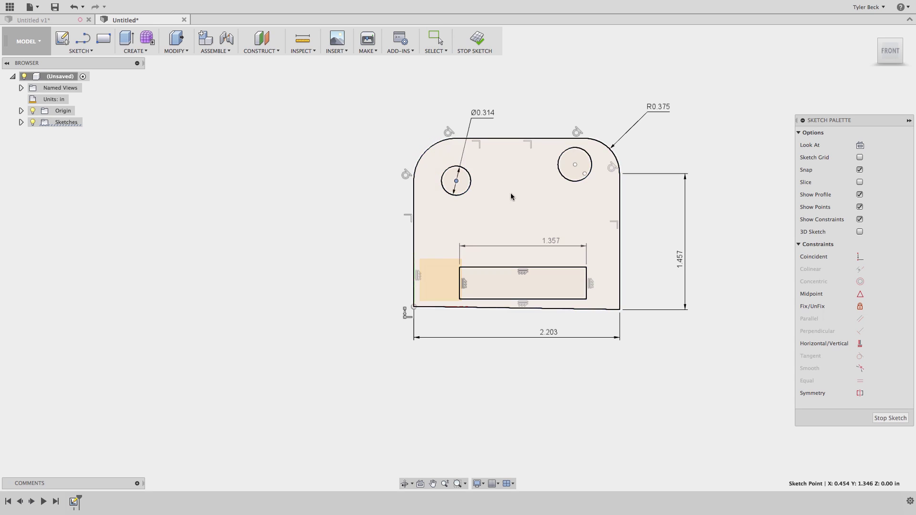
pyautogui.click(513, 195)
pyautogui.moveTo(574, 164); pyautogui.dragTo(586, 175)
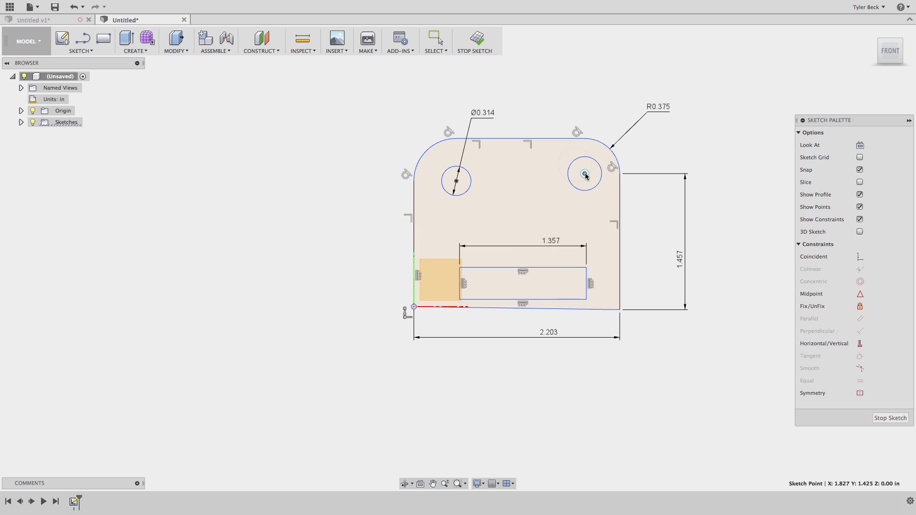
pyautogui.click(428, 143)
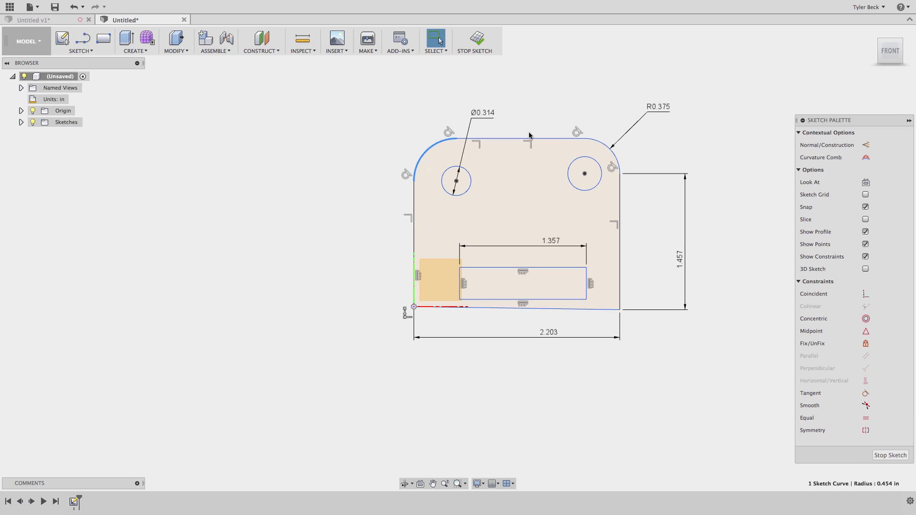
pyautogui.keyDown('shift'); pyautogui.click(596, 142); pyautogui.keyUp('shift')
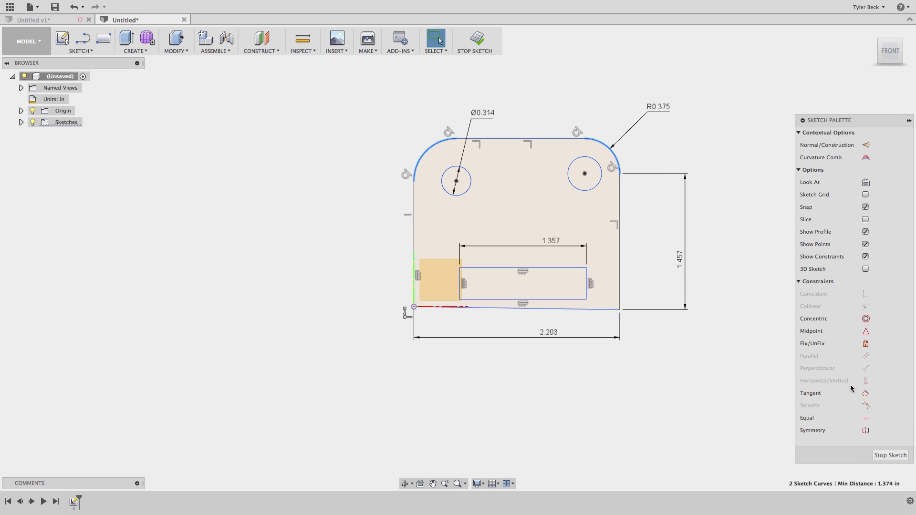
pyautogui.click(865, 418)
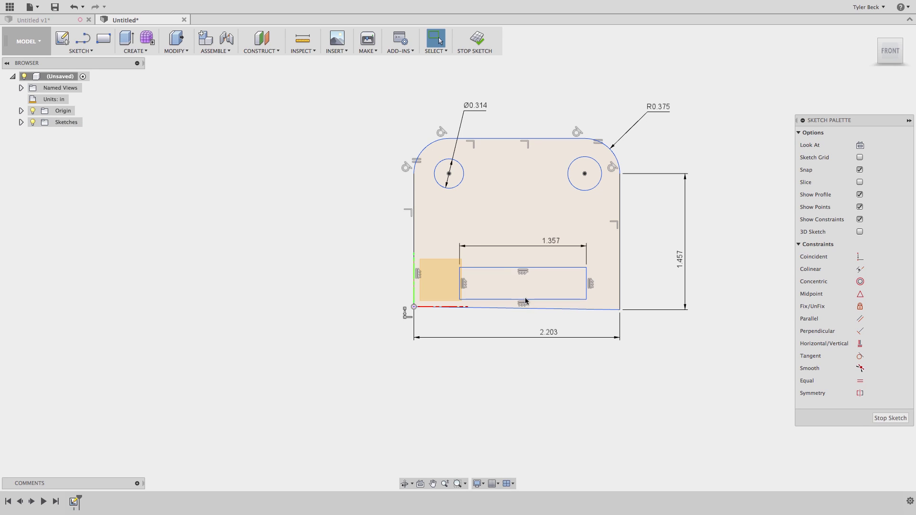
pyautogui.click(81, 51)
# Draw a vertical line from the slot's bottom midpoint to the plate's bottom edge.
pyautogui.click(86, 73)
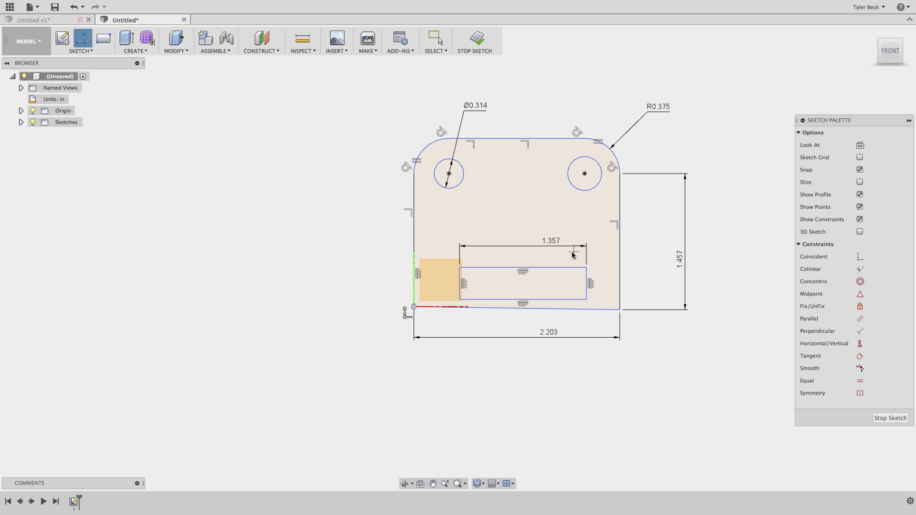
pyautogui.click(523, 300)
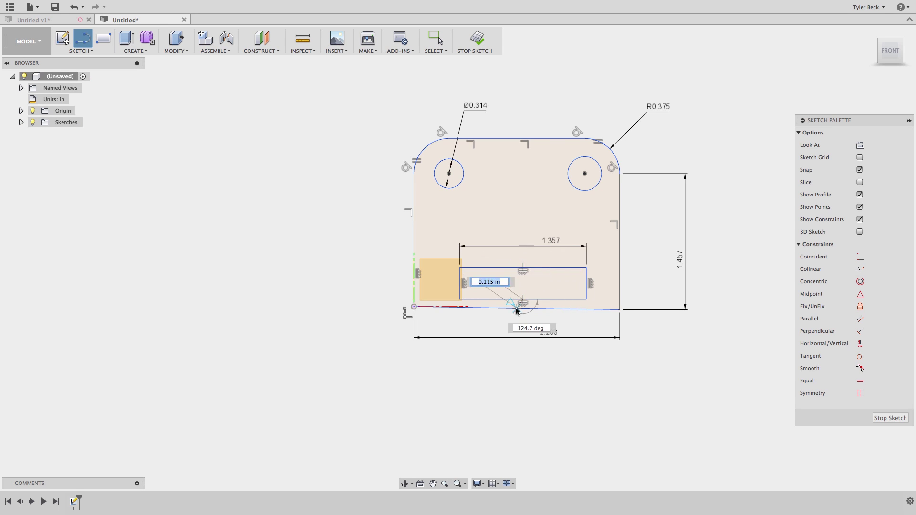
pyautogui.scroll(3, 516, 311)
pyautogui.scroll(4, 516, 311)
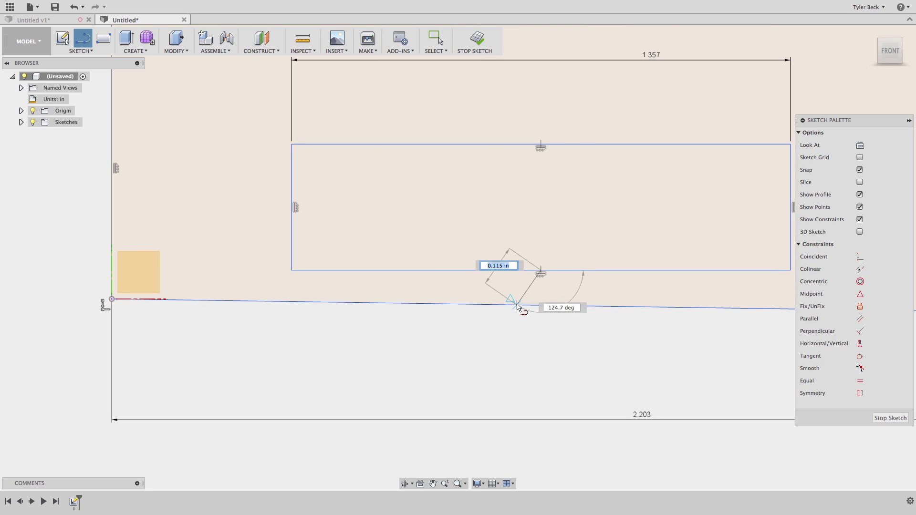
pyautogui.doubleClick(517, 306)
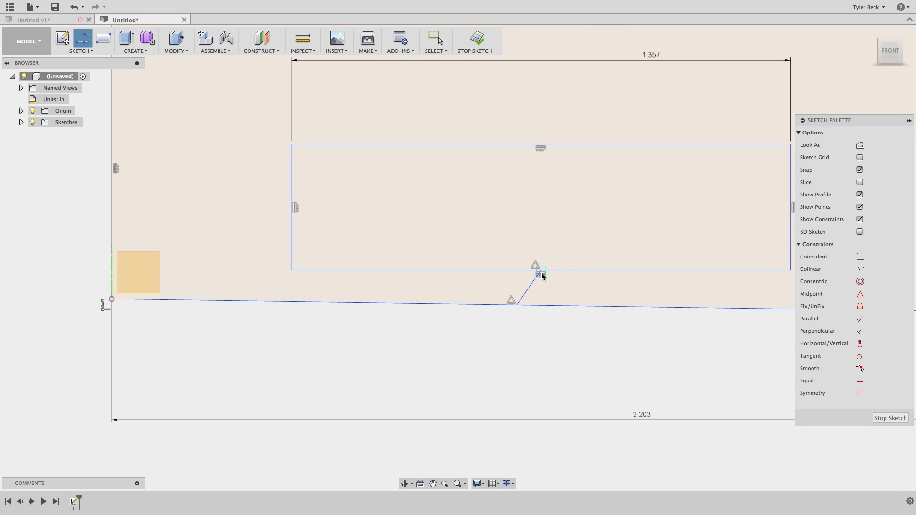
pyautogui.press('Escape')
pyautogui.click(530, 286)
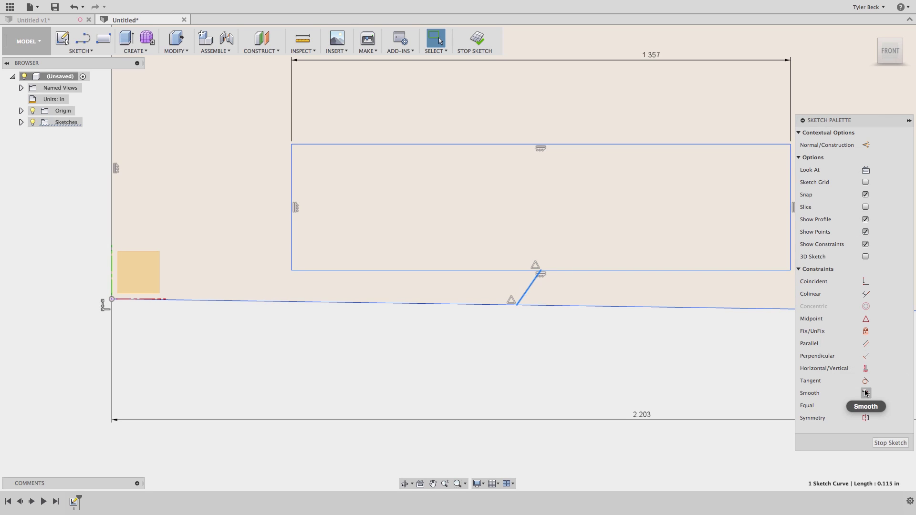
pyautogui.click(866, 368)
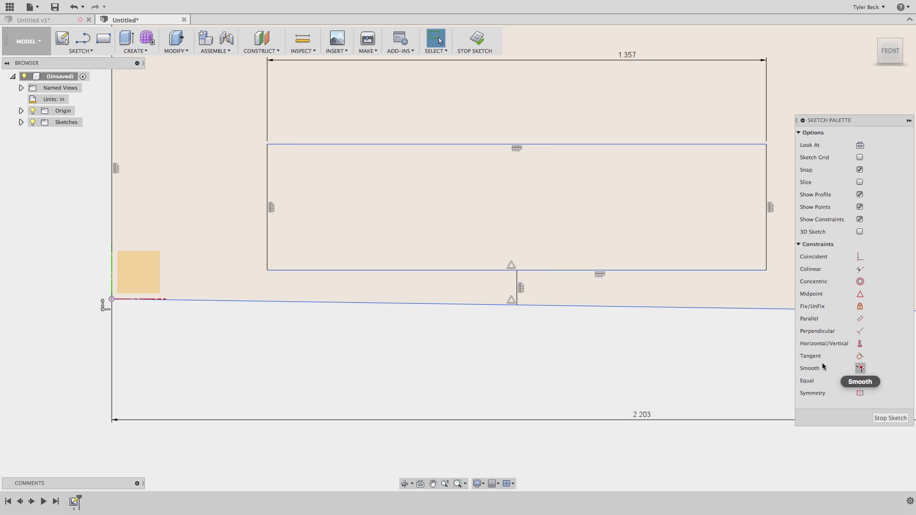
# Make the plate's bottom edge horizontal and pull the slot's top edge upward.
pyautogui.scroll(-5, 573, 226)
pyautogui.scroll(-3, 620, 234)
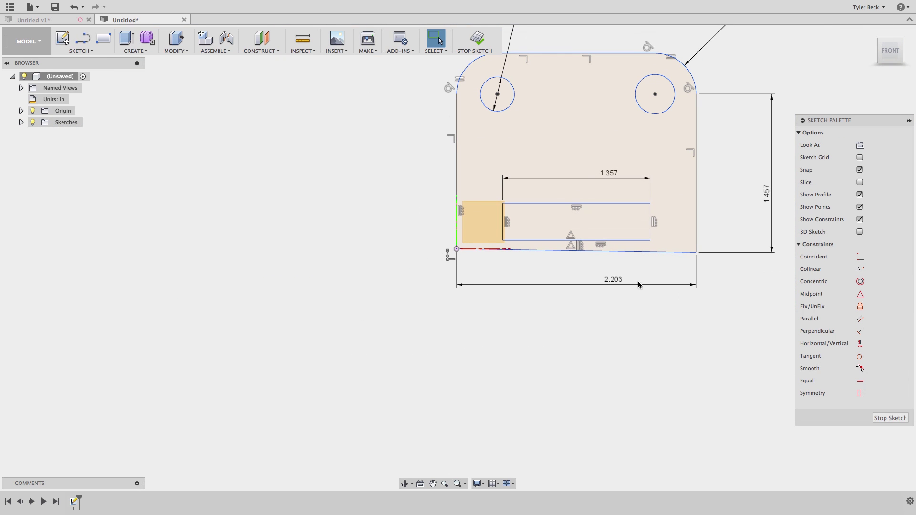
pyautogui.click(633, 251)
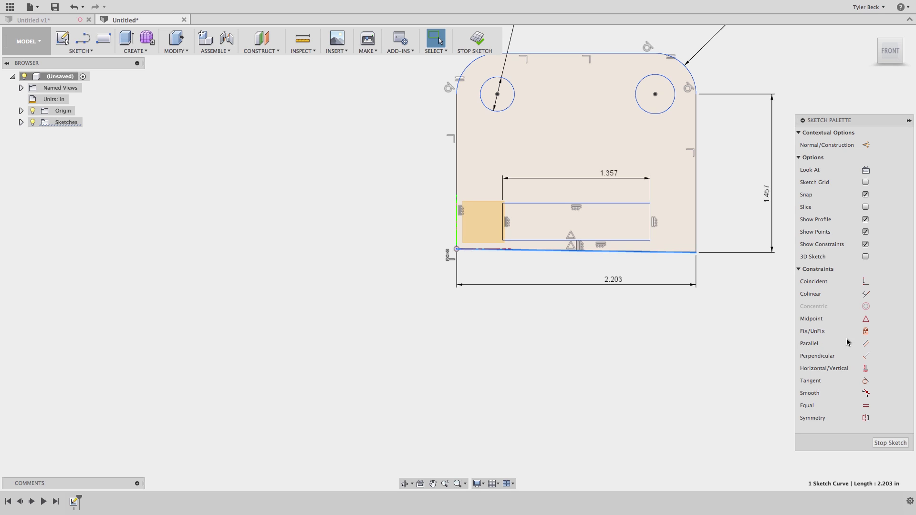
pyautogui.click(866, 368)
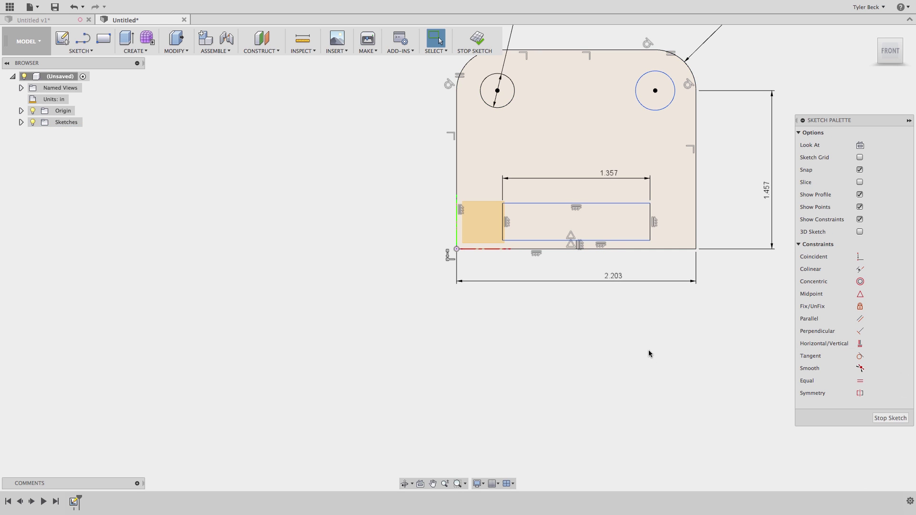
pyautogui.scroll(3, 603, 216)
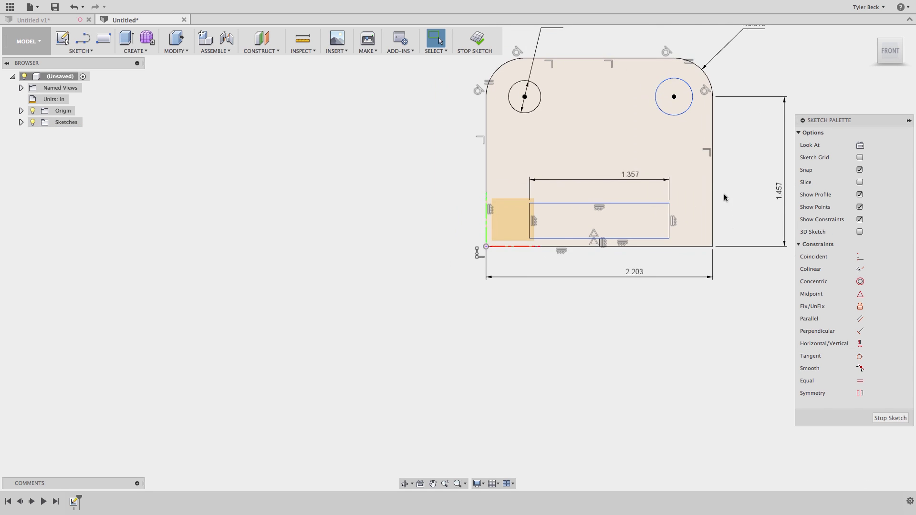
pyautogui.moveTo(669, 204)
pyautogui.mouseDown()
pyautogui.moveTo(669, 160)
pyautogui.moveTo(676, 187)
pyautogui.mouseUp()
# Dimension the slot's height as 0.2.
pyautogui.press('s')
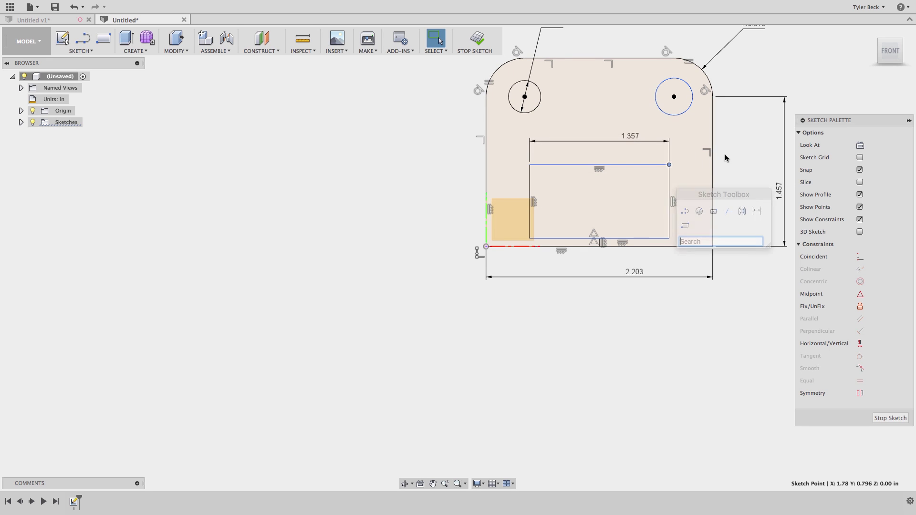
pyautogui.press('Escape')
pyautogui.press('d')
pyautogui.click(668, 200)
pyautogui.click(696, 190)
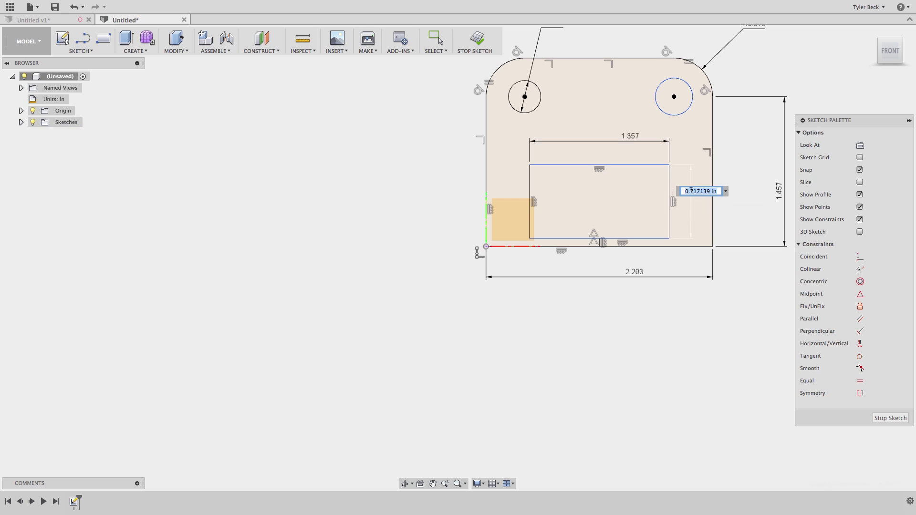
pyautogui.write('0.2')
pyautogui.press('Return')
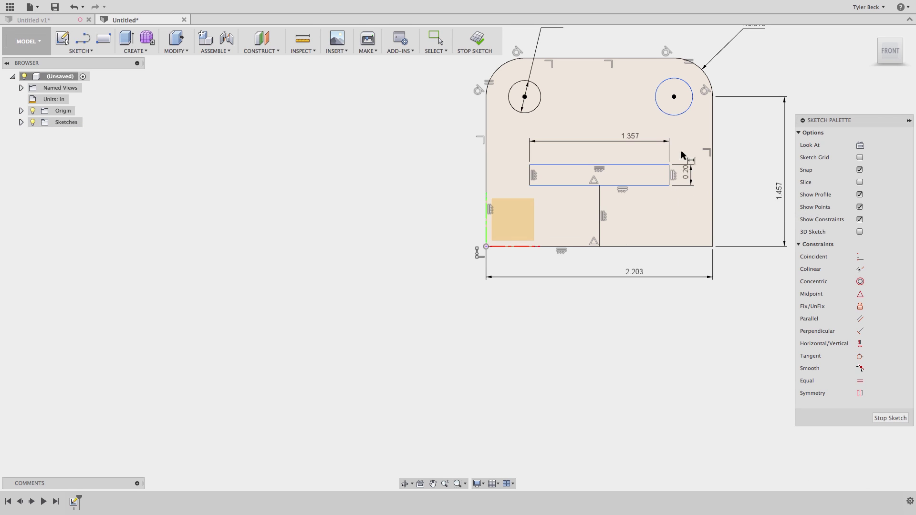
# Set the gap between the slot's bottom and the plate's bottom edge to 0.25.
pyautogui.click(629, 187)
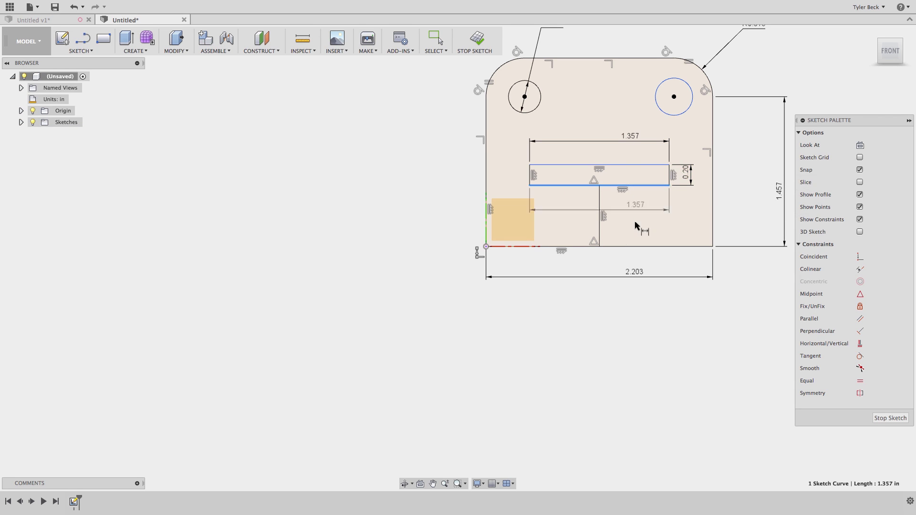
pyautogui.click(640, 246)
pyautogui.click(639, 228)
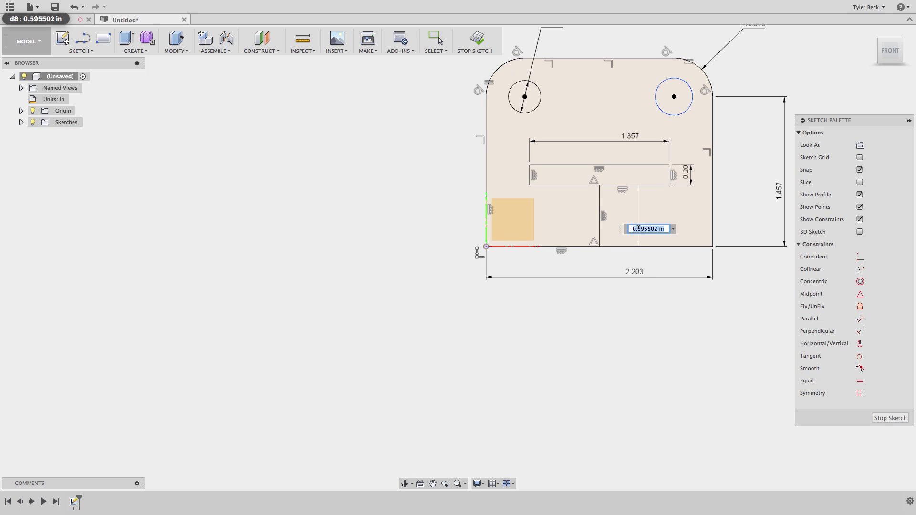
pyautogui.write('.25')
pyautogui.press('Return')
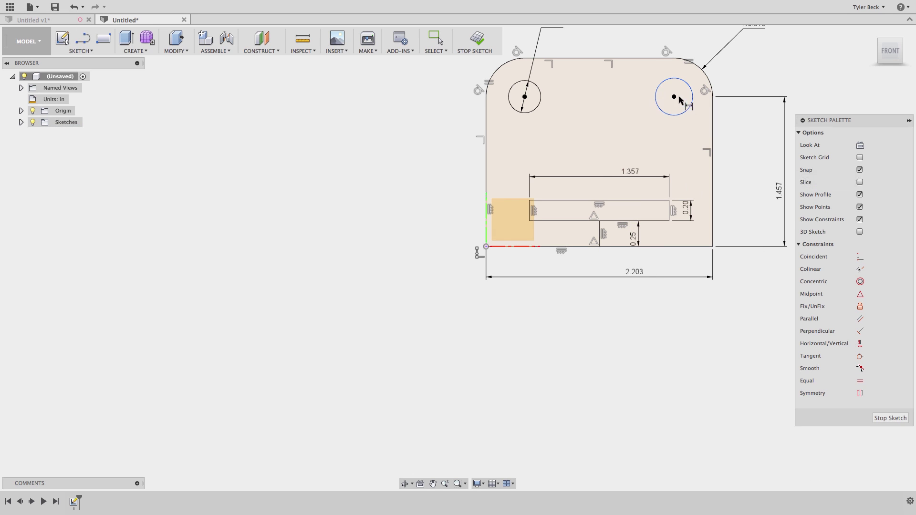
pyautogui.press('Escape')
# Make the left and right hole circles equal so both measure Ø0.314.
pyautogui.click(687, 110)
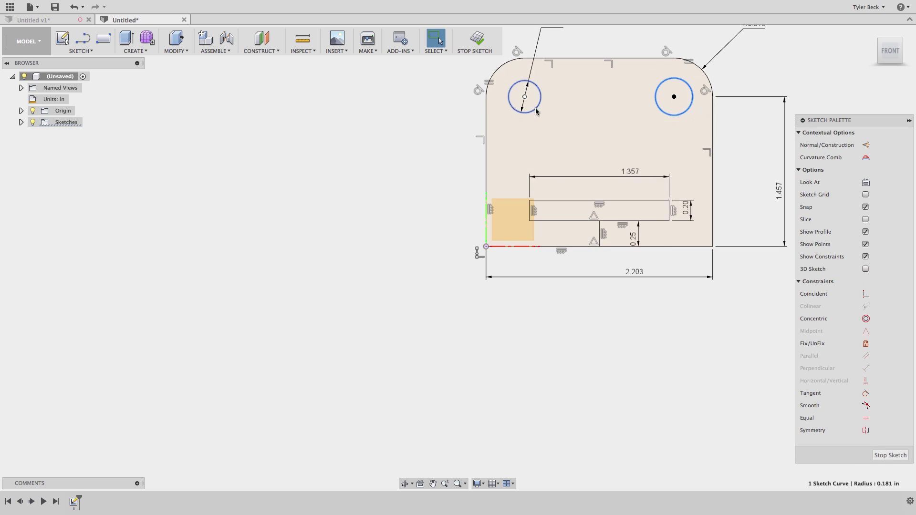
pyautogui.click(533, 111)
pyautogui.click(866, 418)
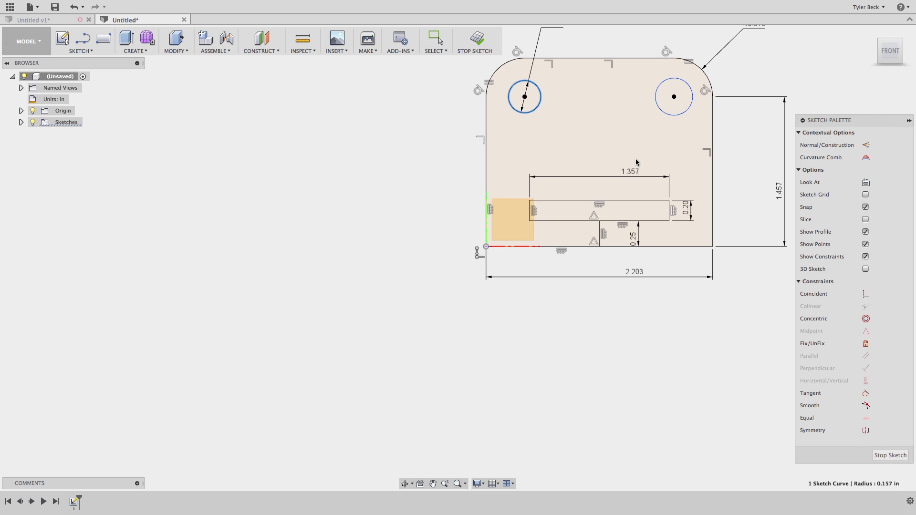
pyautogui.press('Escape')
pyautogui.moveTo(670, 115)
pyautogui.mouseDown()
pyautogui.moveTo(665, 134)
pyautogui.moveTo(663, 114)
pyautogui.mouseUp()
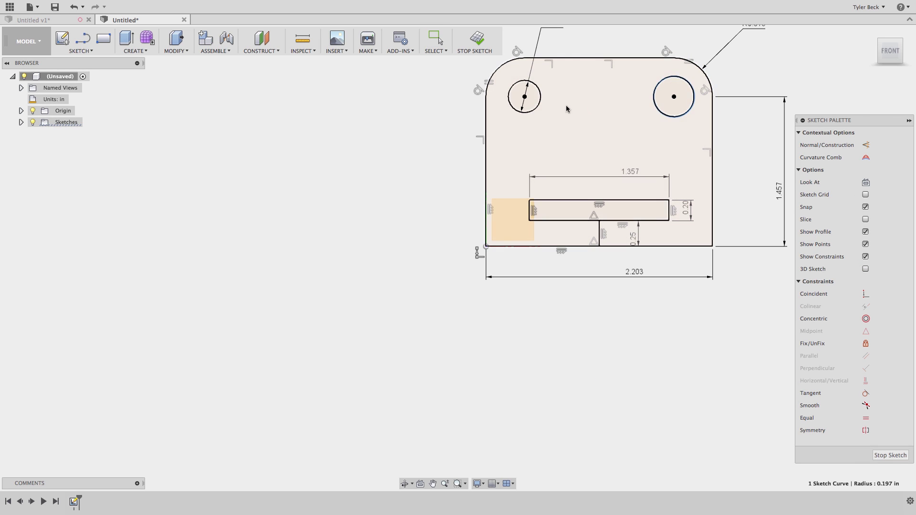
pyautogui.keyDown('shift'); pyautogui.click(537, 108); pyautogui.keyUp('shift')
pyautogui.click(866, 418)
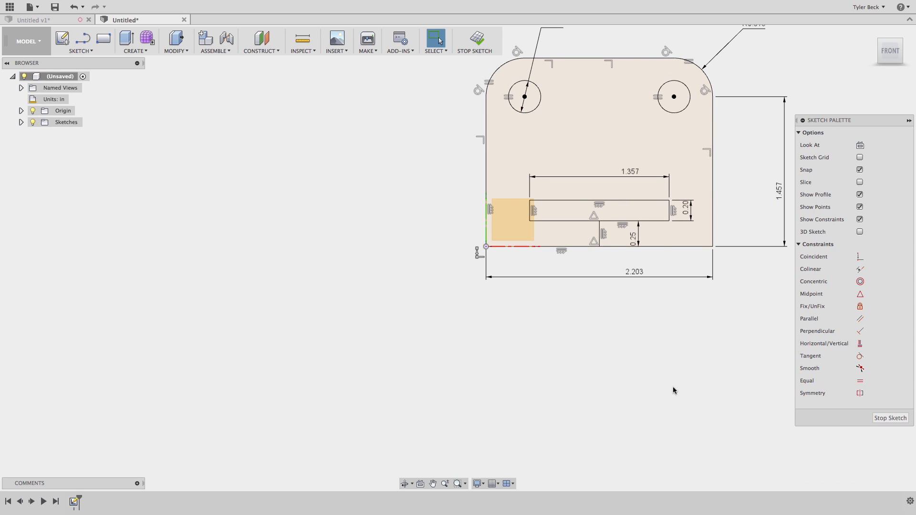
pyautogui.scroll(-2, 707, 215)
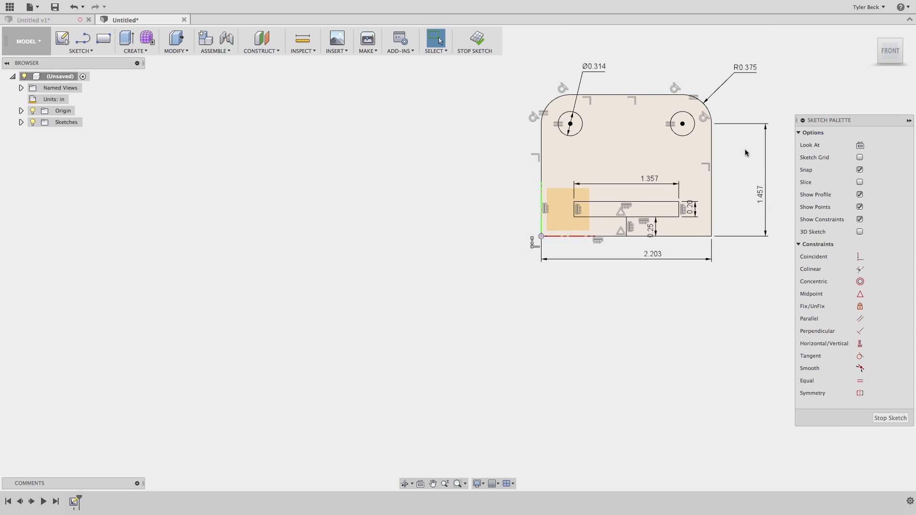
# Change the plate's height dimension from 1.457 to 2.
pyautogui.scroll(3, 745, 151)
pyautogui.scroll(-2, 658, 190)
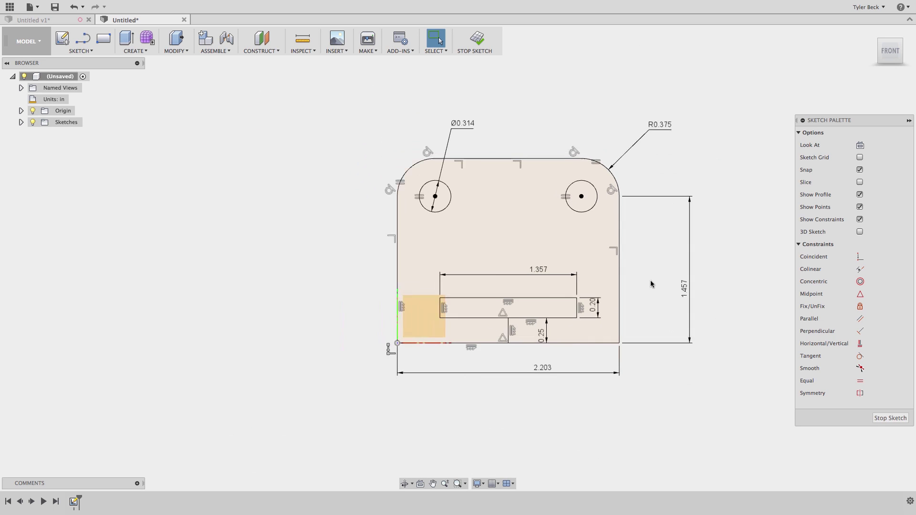
pyautogui.doubleClick(688, 288)
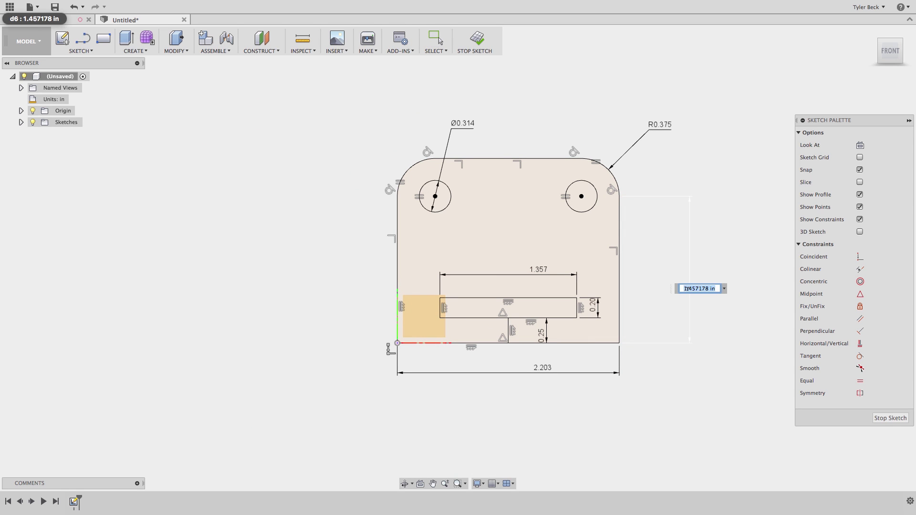
pyautogui.write('2')
pyautogui.press('Return')
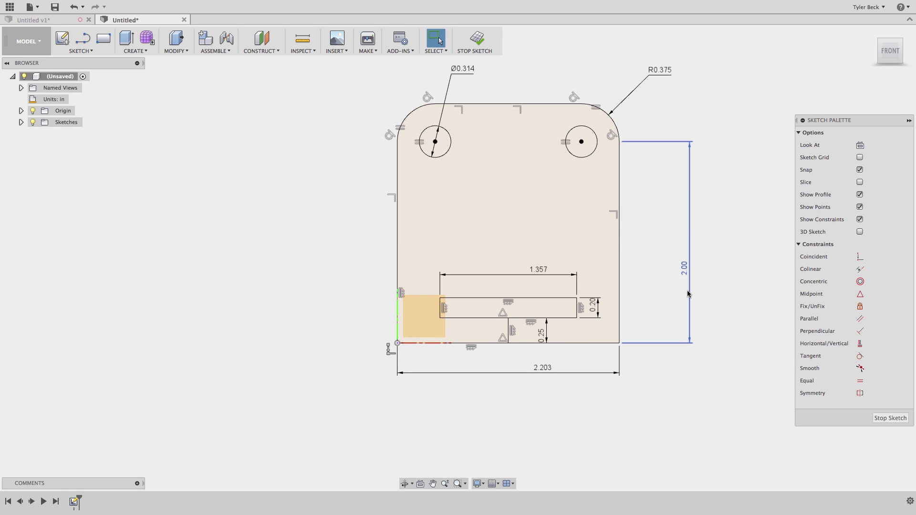
# Enlarge the plate's 2.203 width dimension to a much larger value.
pyautogui.doubleClick(540, 369)
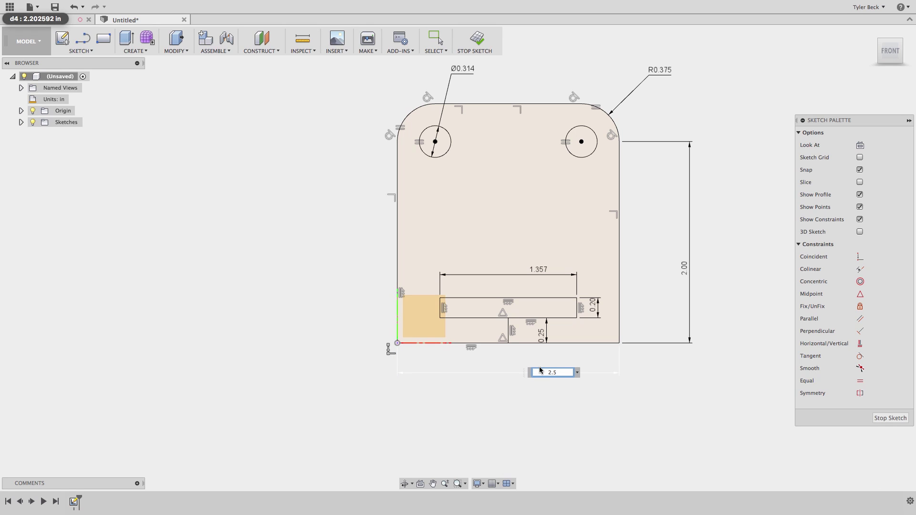
pyautogui.write('2.5')
pyautogui.press('BackSpace')
pyautogui.press('BackSpace')
pyautogui.press('BackSpace')
pyautogui.write('10')
pyautogui.press('Return')
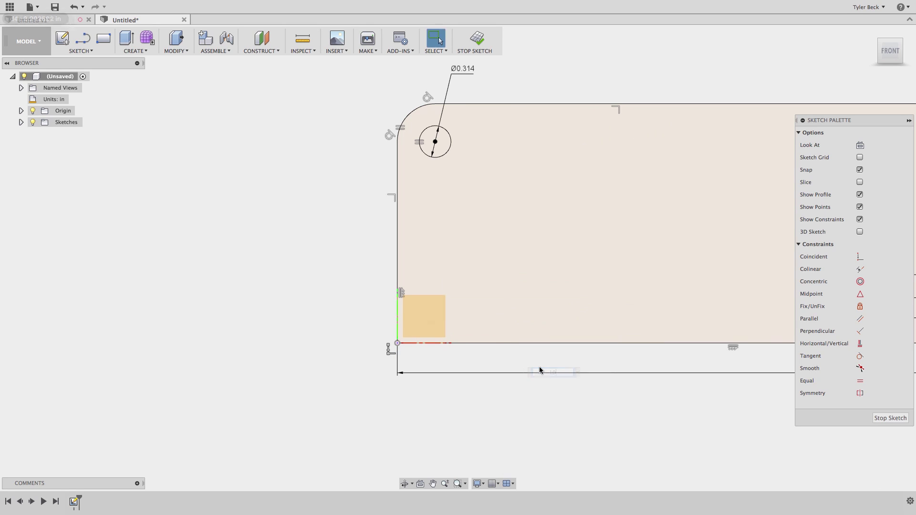